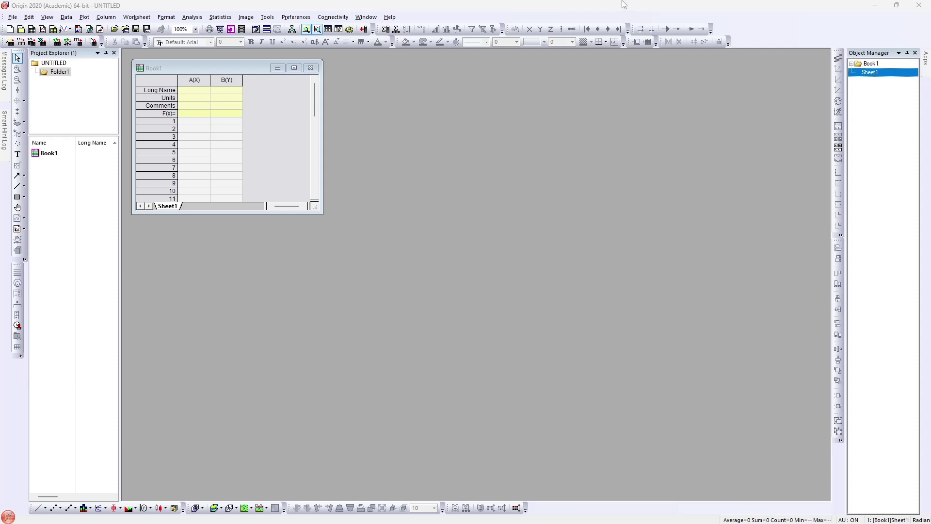
Create a second empty workbook and move its window partly clear of Book1
{"action": "left_click", "coordinate": [500, 5]}
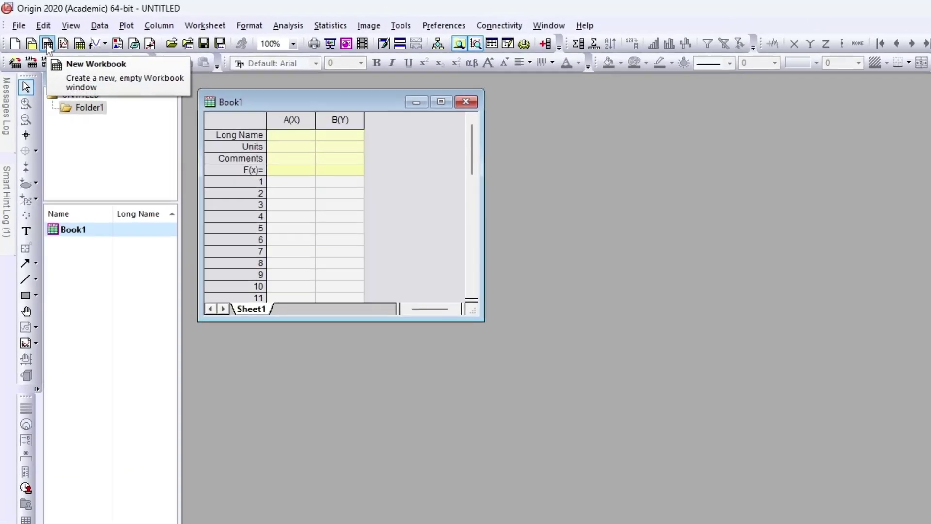
{"action": "left_click", "coordinate": [50, 47]}
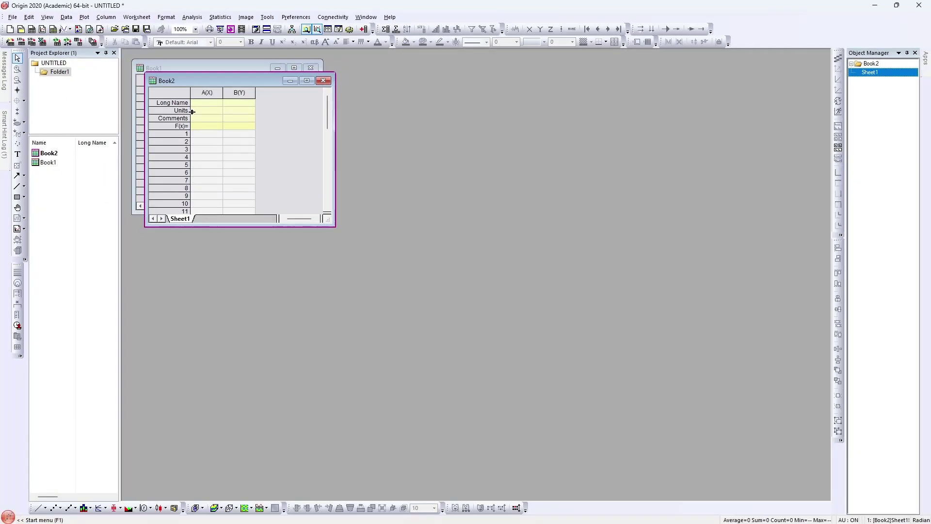
{"action": "left_click_drag", "start_coordinate": [241, 80], "coordinate": [297, 133]}
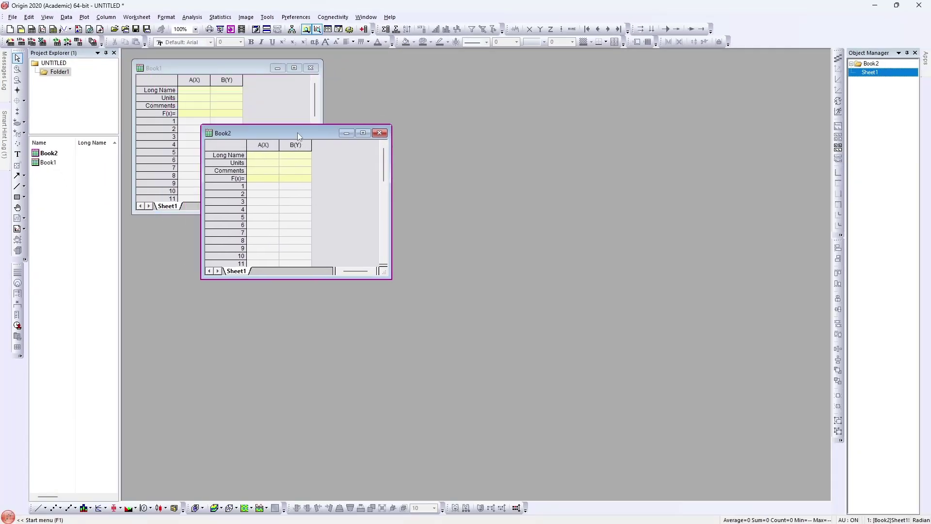
Insert two additional sheets into the Book2 workbook
{"action": "right_click", "coordinate": [244, 275]}
{"action": "left_click", "coordinate": [256, 278]}
{"action": "right_click", "coordinate": [240, 274]}
{"action": "left_click", "coordinate": [257, 278]}
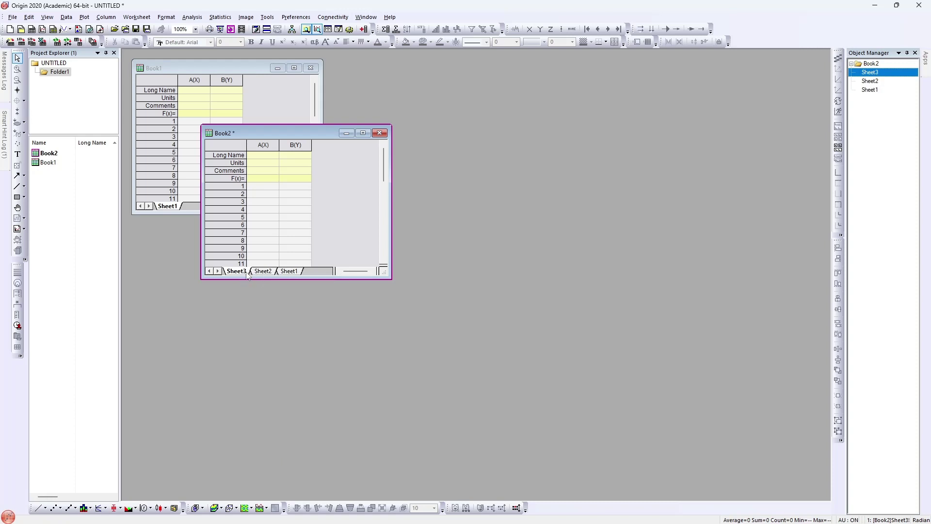
Delete Sheet3 from the Book2 workbook
{"action": "right_click", "coordinate": [248, 275]}
{"action": "left_click", "coordinate": [271, 288]}
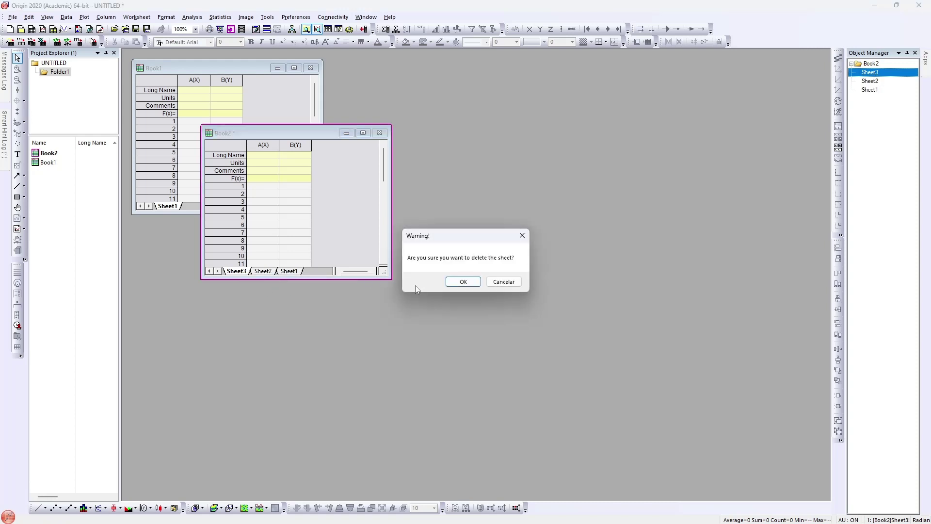
{"action": "left_click", "coordinate": [456, 284]}
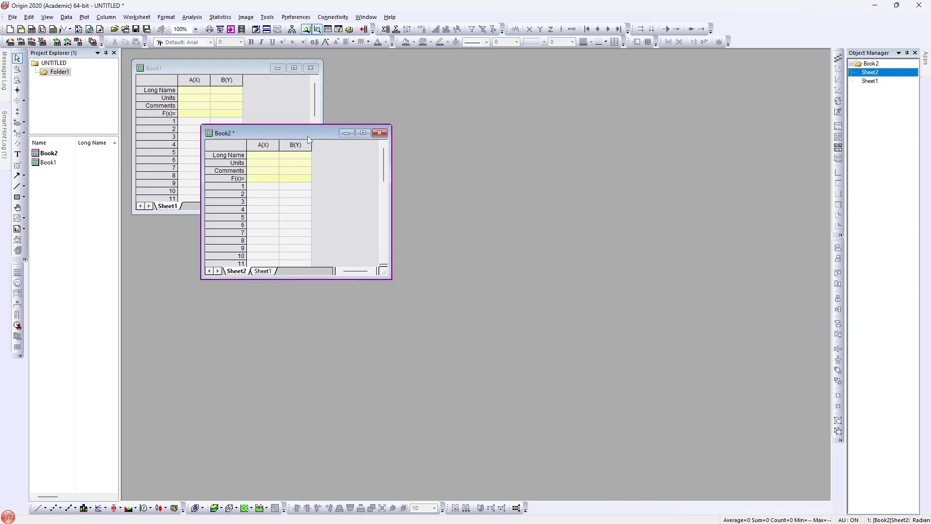
Close the Book2 workbook, deleting it from the project
{"action": "left_click_drag", "start_coordinate": [308, 137], "coordinate": [307, 137]}
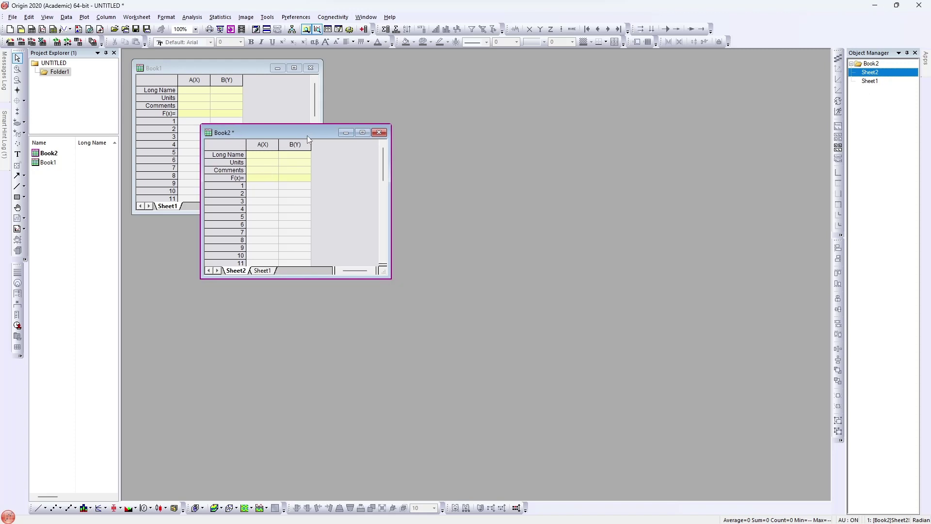
{"action": "left_click", "coordinate": [379, 133]}
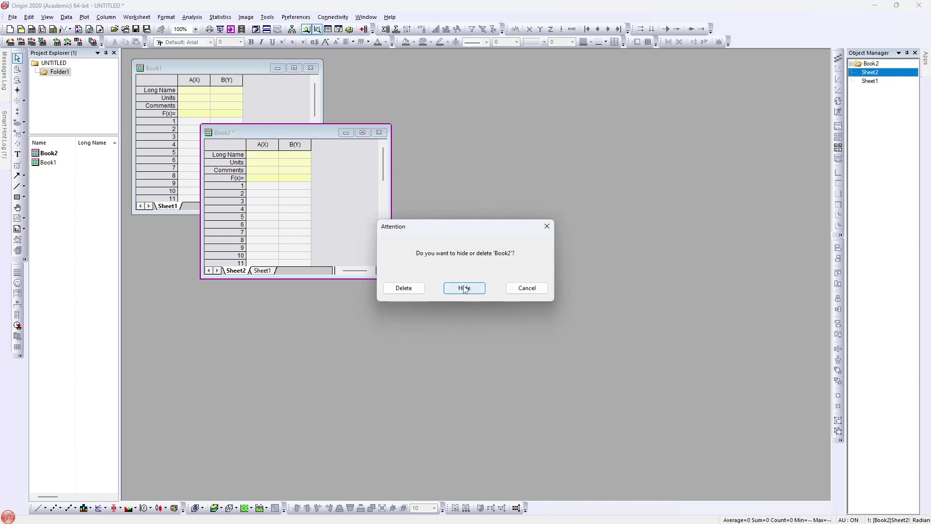
{"action": "left_click", "coordinate": [409, 289]}
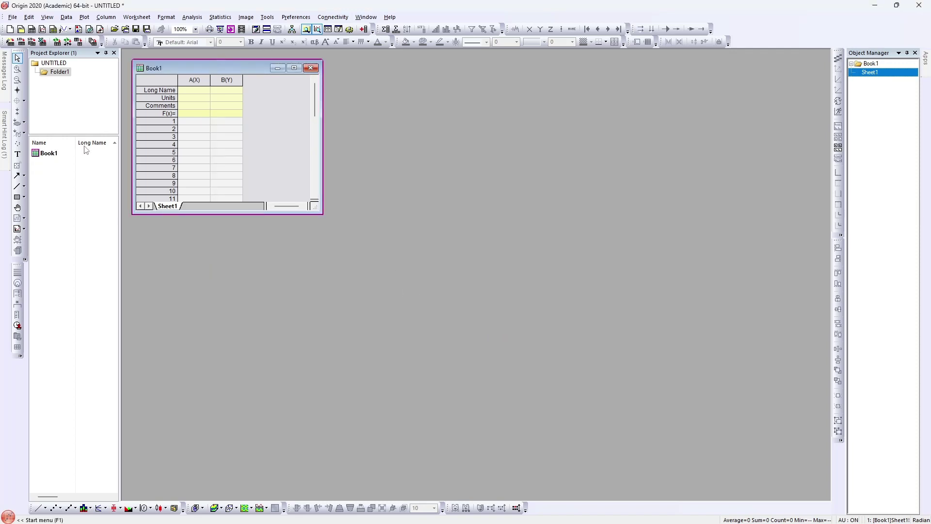
Hide the Book1 workbook and reopen it from the project's window list
{"action": "left_click", "coordinate": [311, 68]}
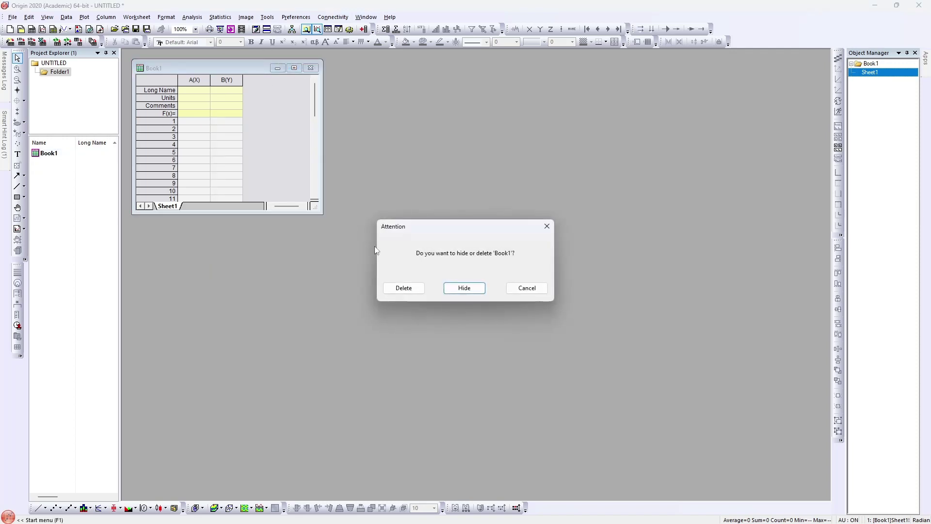
{"action": "left_click", "coordinate": [475, 287]}
{"action": "double_click", "coordinate": [46, 154]}
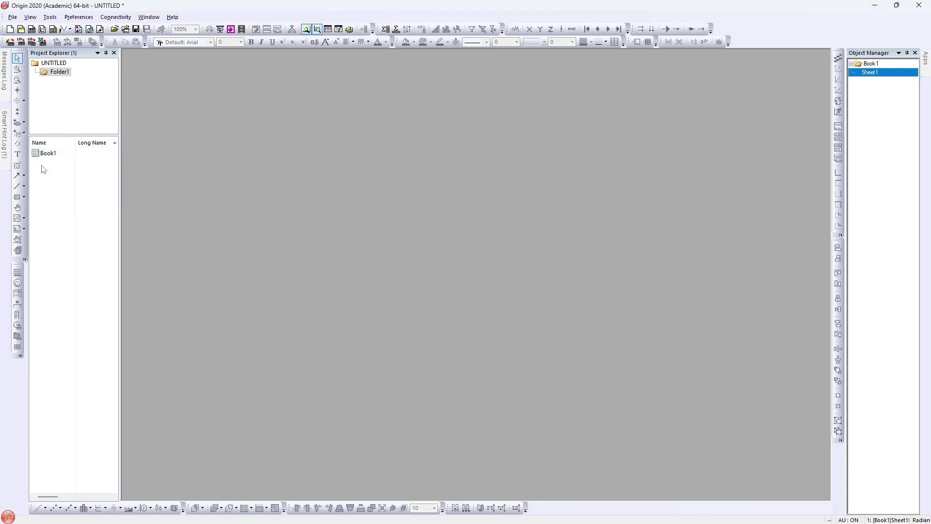
{"action": "left_click", "coordinate": [46, 155]}
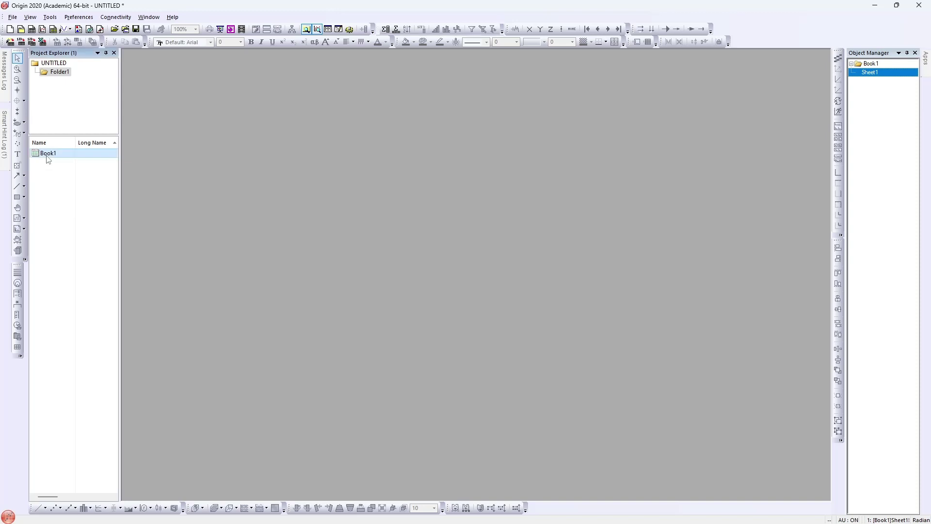
{"action": "double_click", "coordinate": [47, 155]}
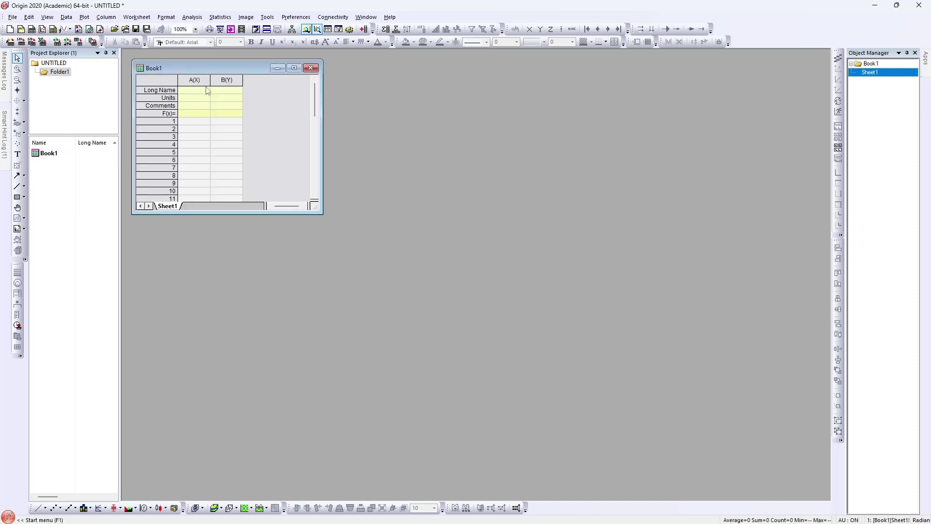
Maximize Book1, enter 0.1, 0.2 and 0.3 in the first rows of column A(X), and autofill the series down to row 46
{"action": "left_click", "coordinate": [294, 68]}
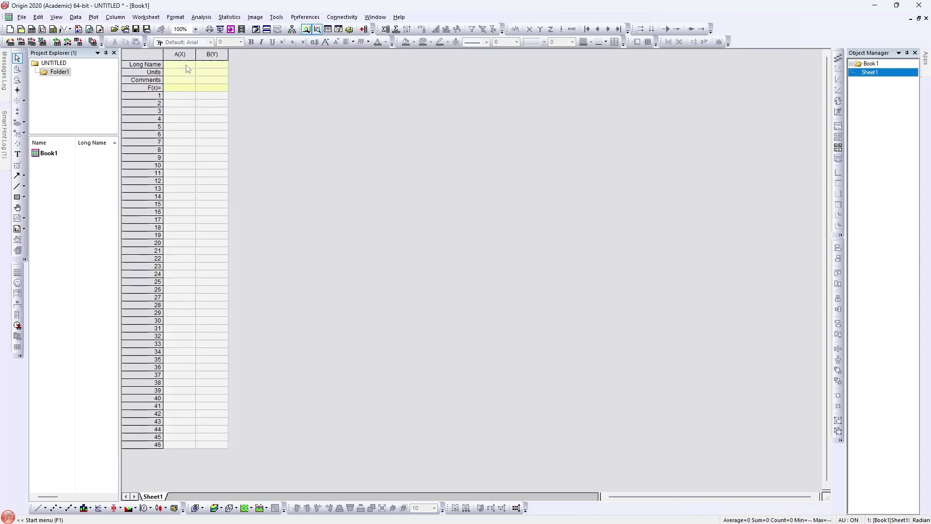
{"action": "left_click", "coordinate": [187, 96]}
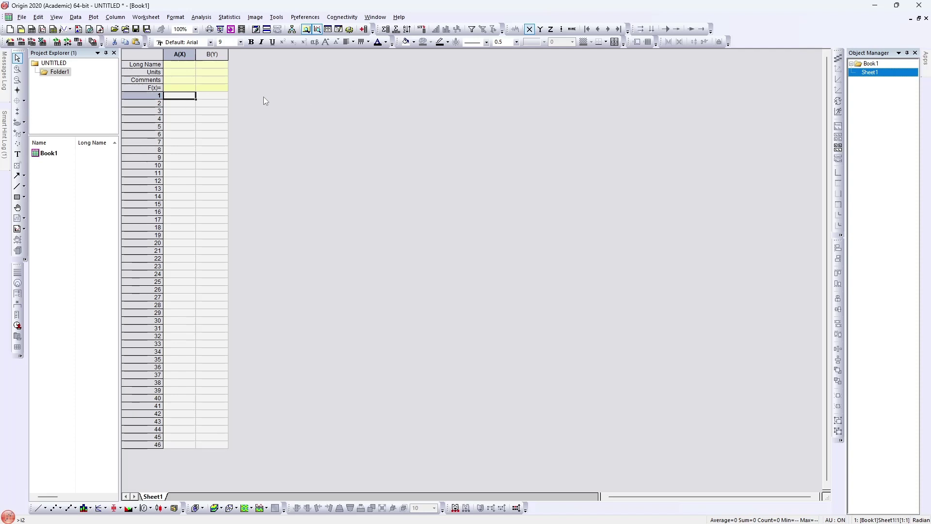
{"action": "type", "text": "0."}
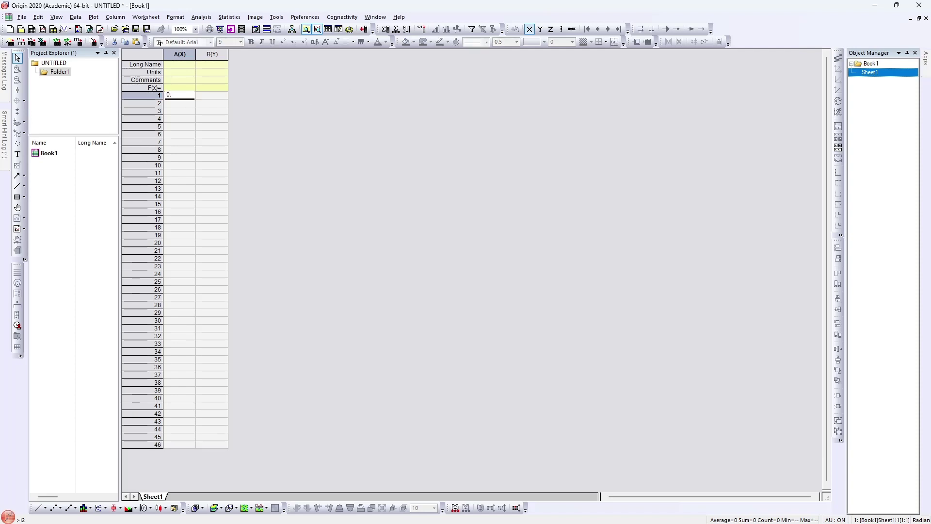
{"action": "type", "text": "1"}
{"action": "key", "text": "Return"}
{"action": "type", "text": "0.2"}
{"action": "key", "text": "Return"}
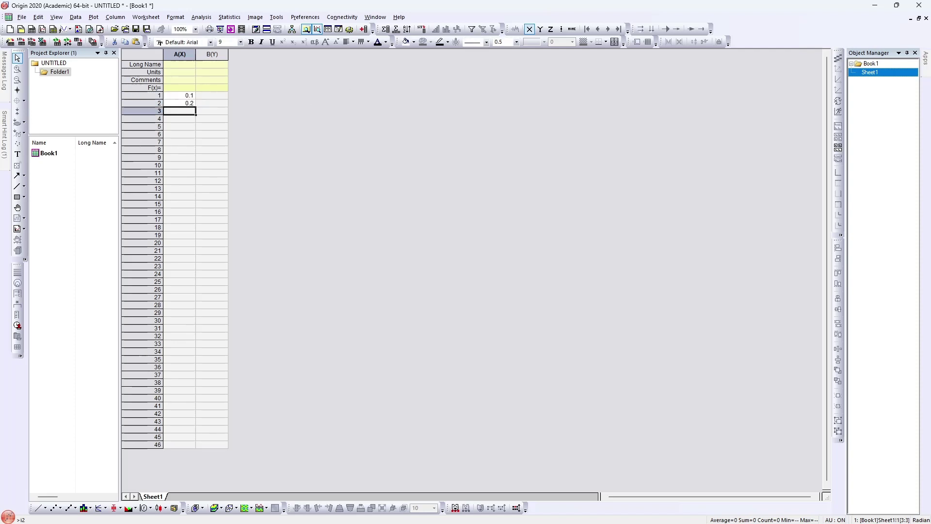
{"action": "type", "text": "0.3"}
{"action": "key", "text": "Return"}
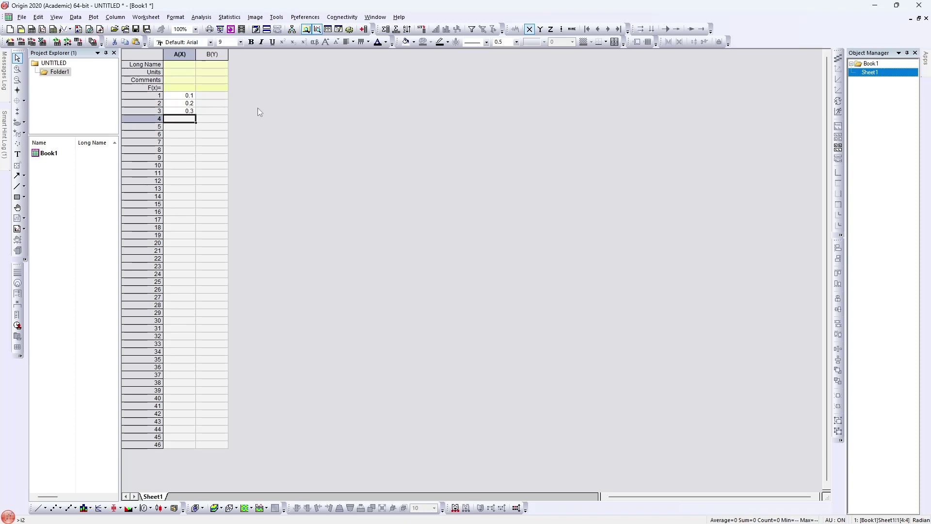
{"action": "left_click_drag", "start_coordinate": [186, 97], "coordinate": [189, 444]}
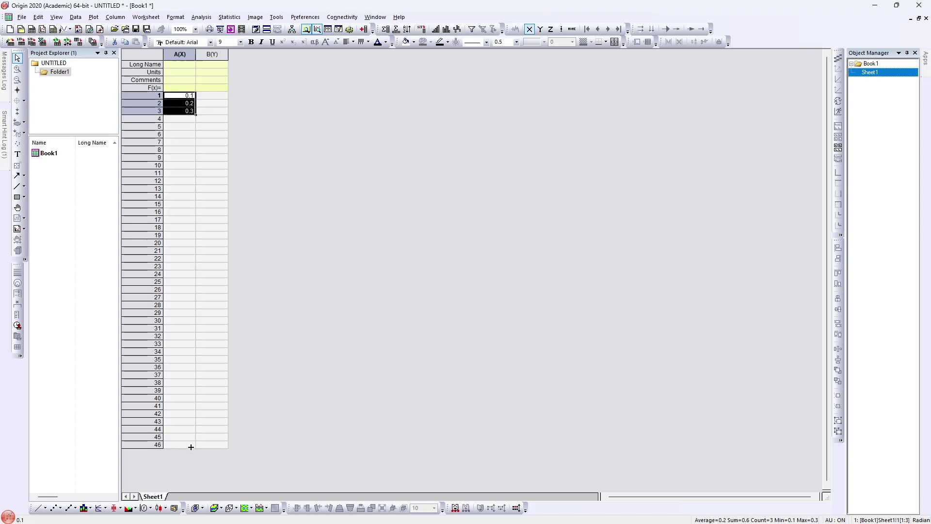
{"action": "left_click", "coordinate": [217, 97]}
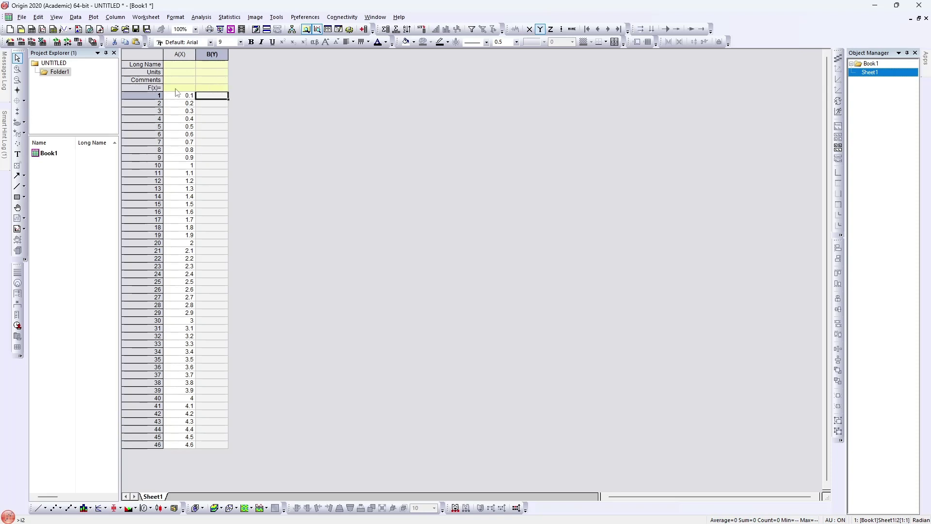
{"action": "left_click", "coordinate": [146, 88]}
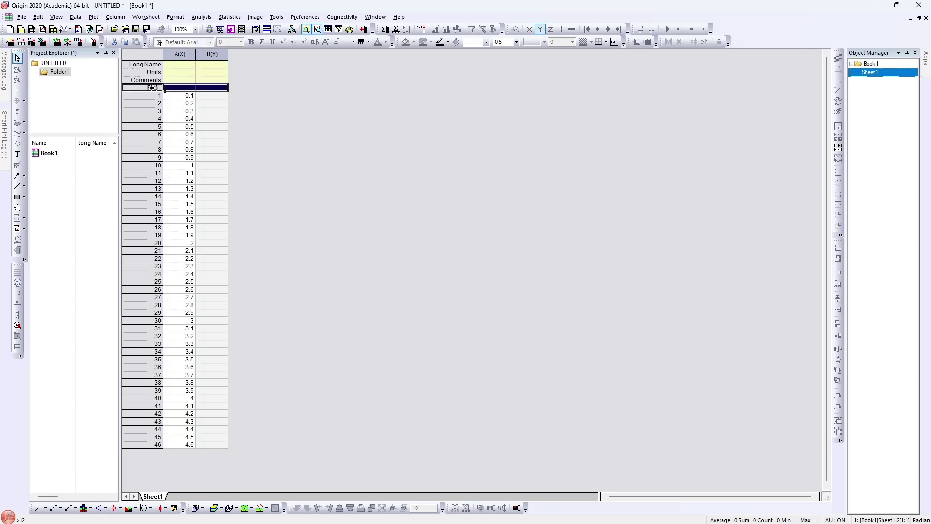
{"action": "left_click", "coordinate": [206, 89]}
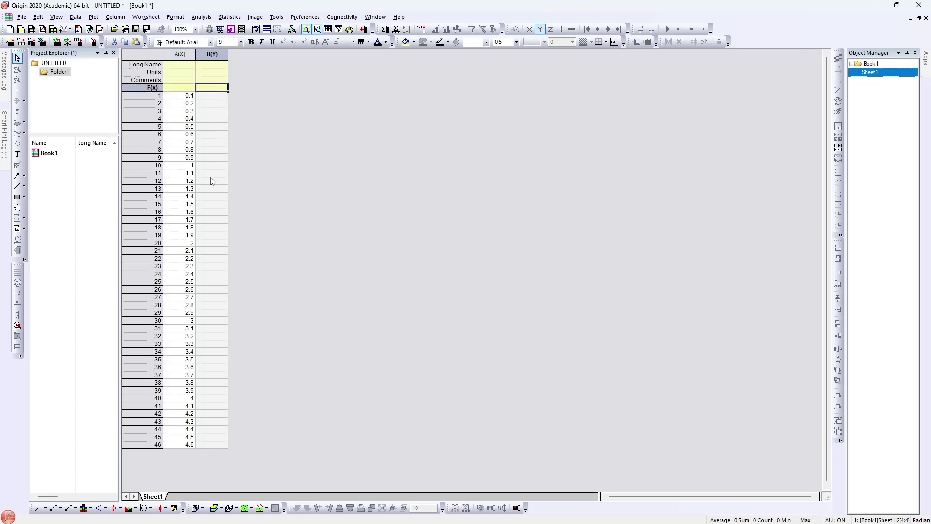
Fill column B(Y) with random numbers by setting its column values to the formula ran()
{"action": "left_click", "coordinate": [214, 54]}
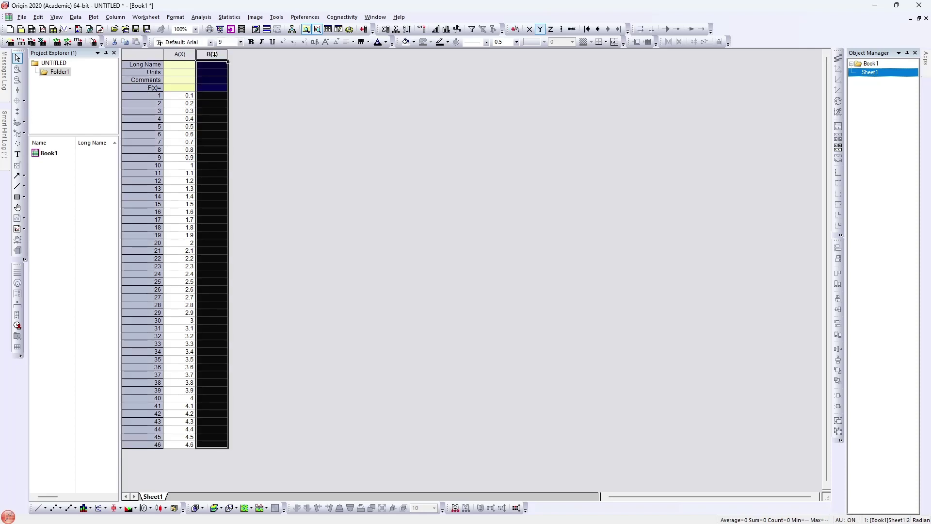
{"action": "right_click", "coordinate": [213, 54]}
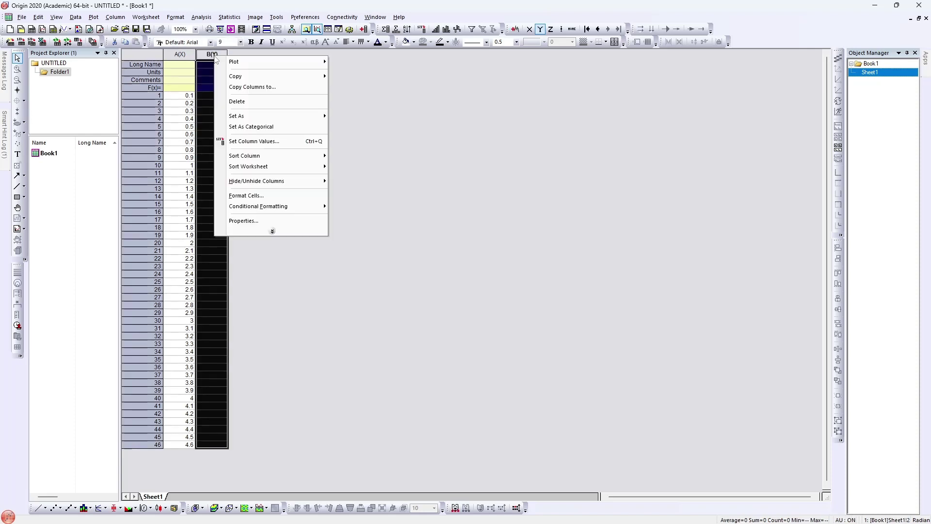
{"action": "left_click", "coordinate": [252, 142]}
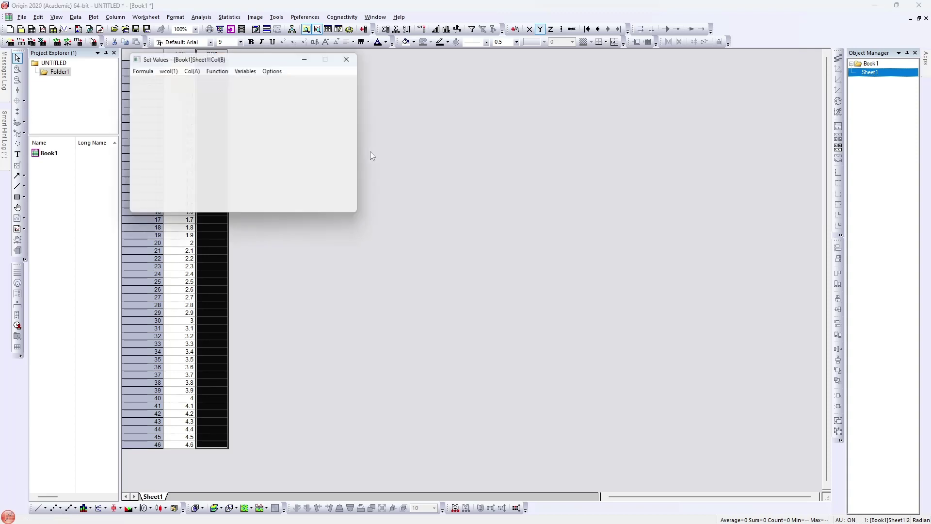
{"action": "left_click_drag", "start_coordinate": [273, 57], "coordinate": [474, 82]}
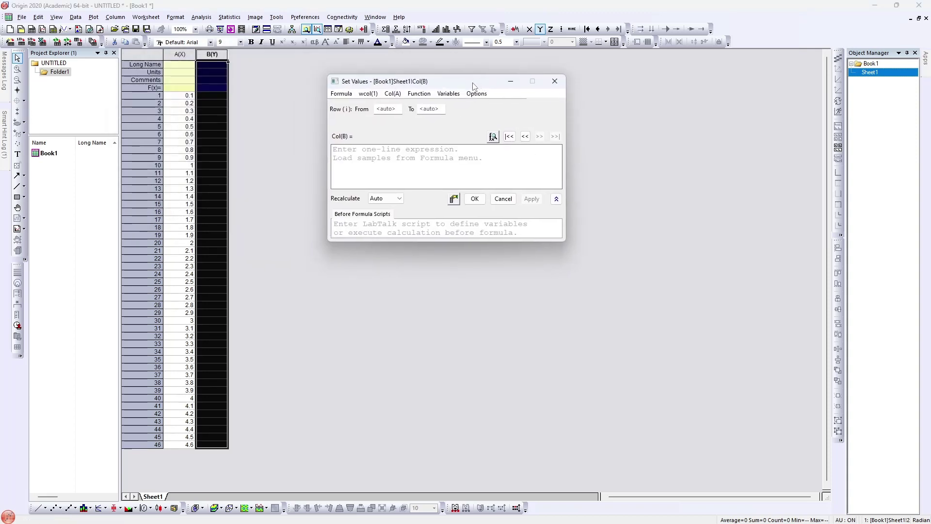
{"action": "left_click", "coordinate": [428, 95]}
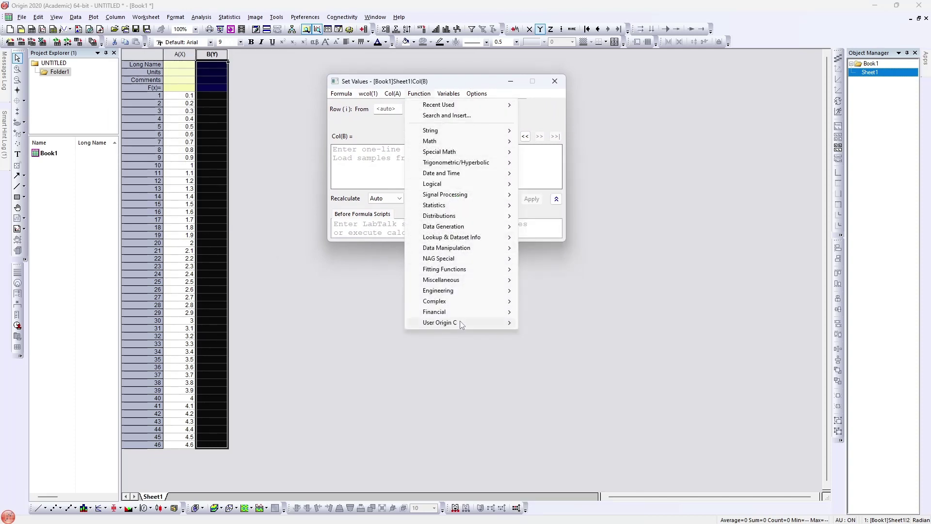
{"action": "left_click", "coordinate": [374, 164]}
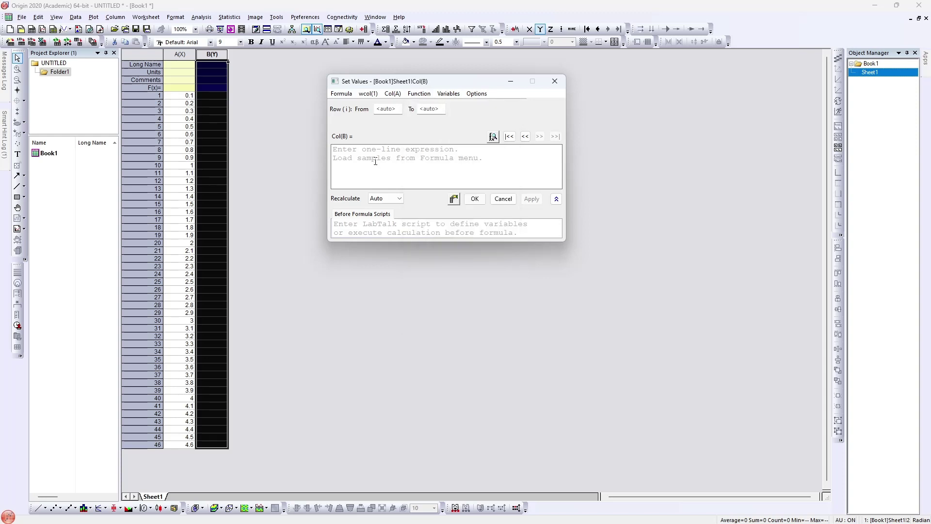
{"action": "type", "text": "ran"}
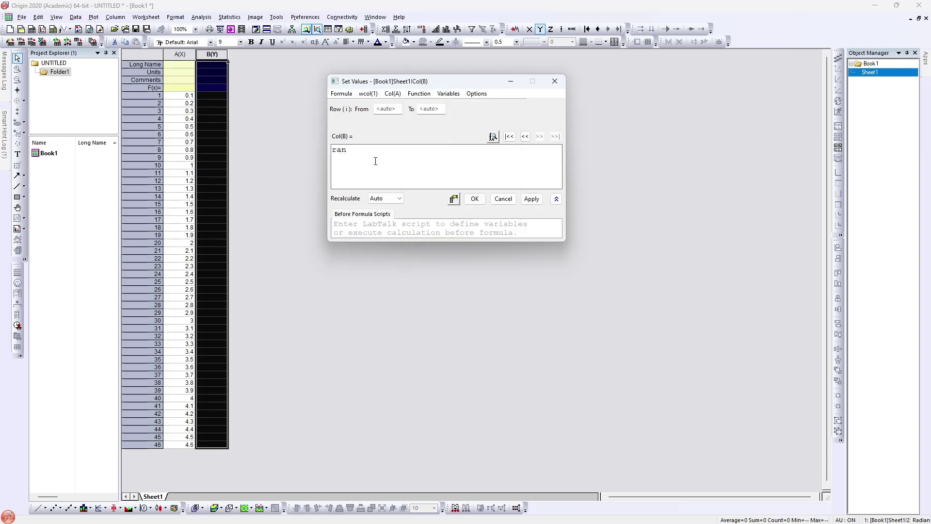
{"action": "type", "text": "()"}
{"action": "key", "text": "Left"}
{"action": "left_click", "coordinate": [531, 199]}
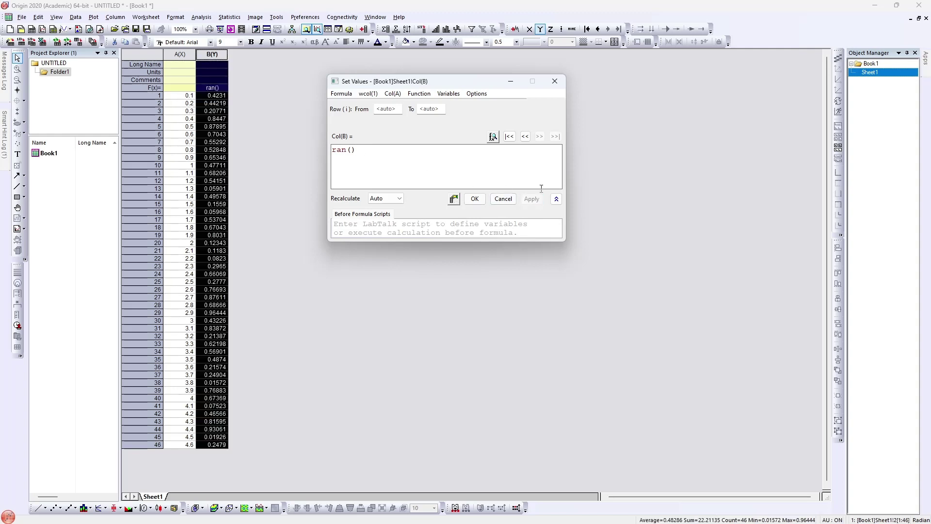
{"action": "left_click", "coordinate": [474, 199]}
{"action": "left_click", "coordinate": [268, 153]}
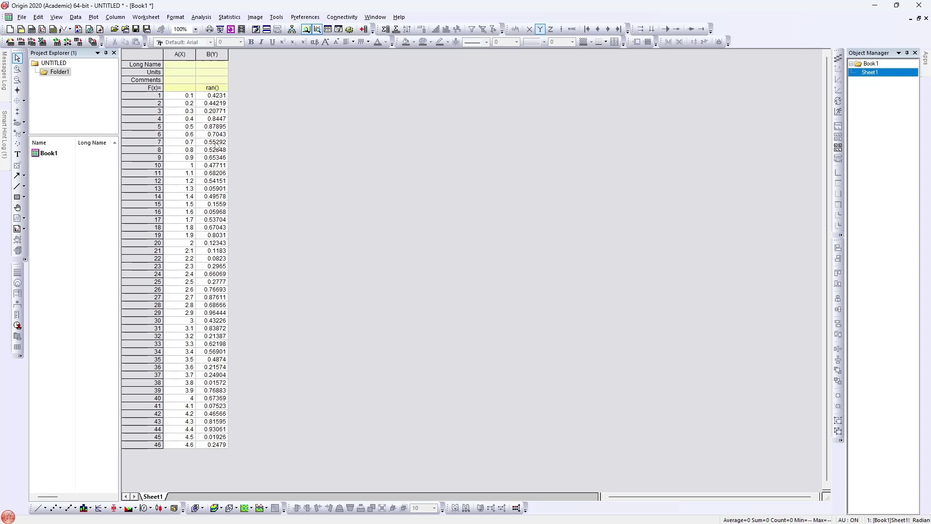
Change the F(x) formula of column B(Y) to ran(A)
{"action": "left_click", "coordinate": [216, 91]}
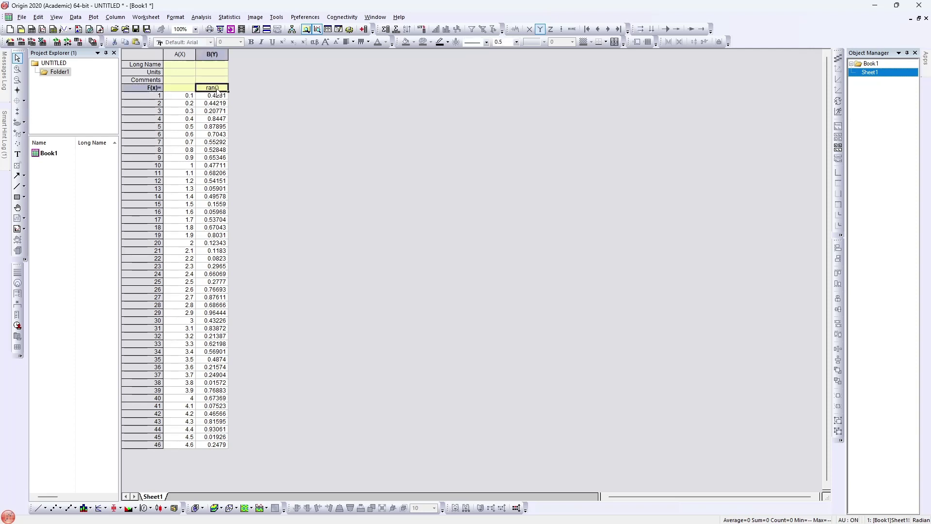
{"action": "left_click", "coordinate": [216, 87]}
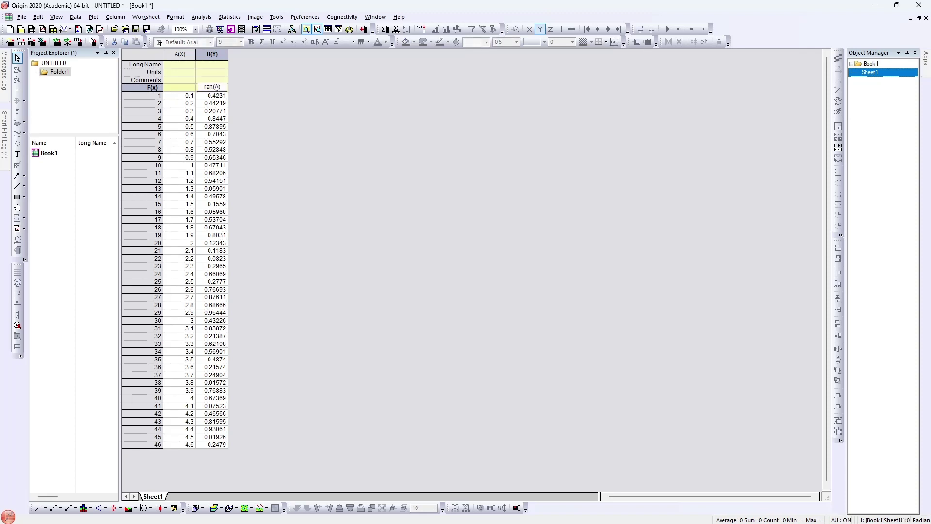
{"action": "key", "text": "Return"}
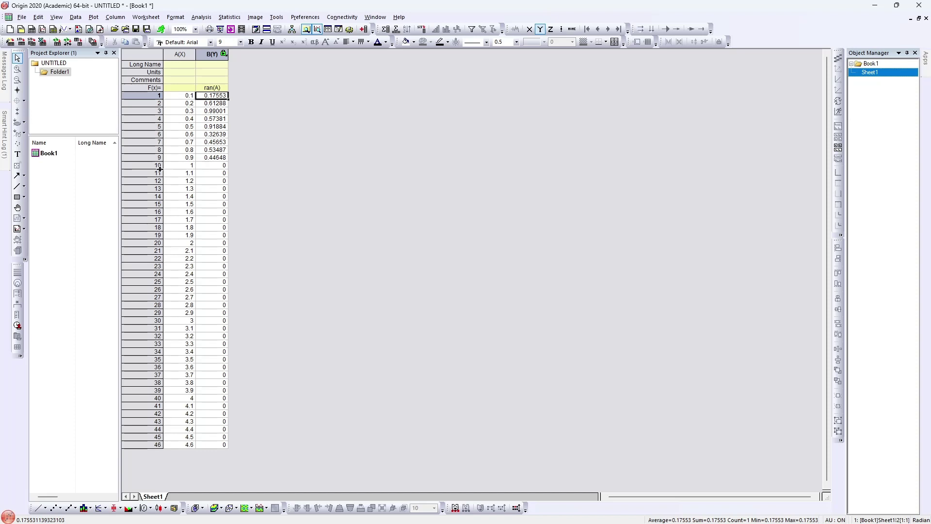
Change the F(x) formula of column B(Y) back to ran() so it no longer refers to column A
{"action": "left_click_drag", "start_coordinate": [194, 167], "coordinate": [180, 453]}
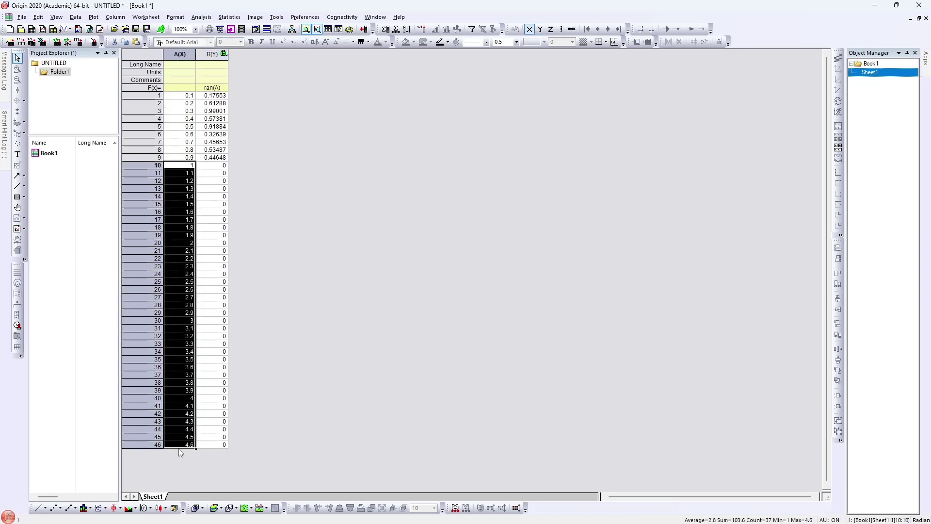
{"action": "left_click_drag", "start_coordinate": [223, 165], "coordinate": [213, 445]}
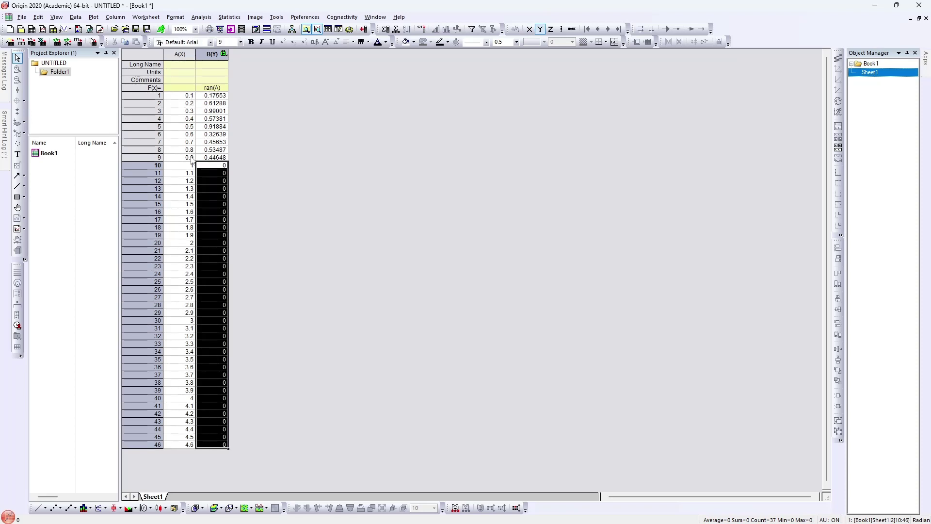
{"action": "left_click", "coordinate": [223, 90]}
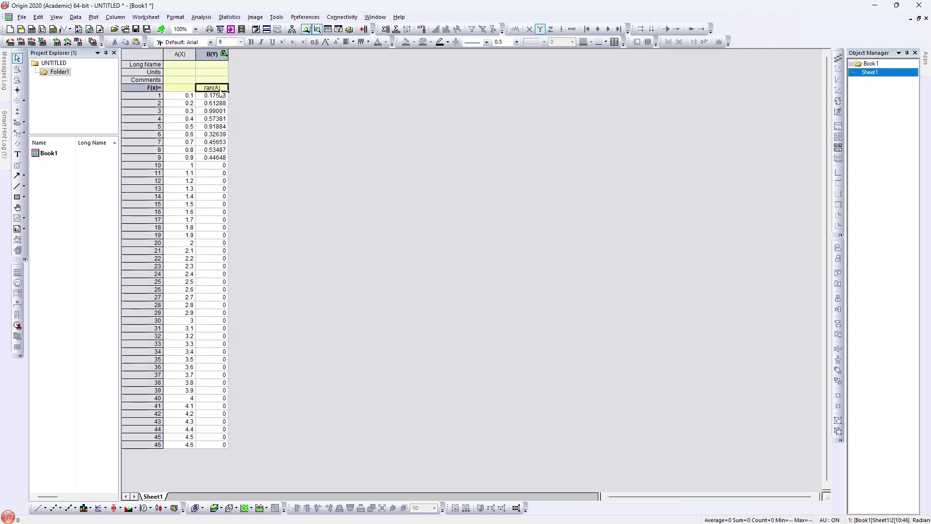
{"action": "key", "text": "BackSpace"}
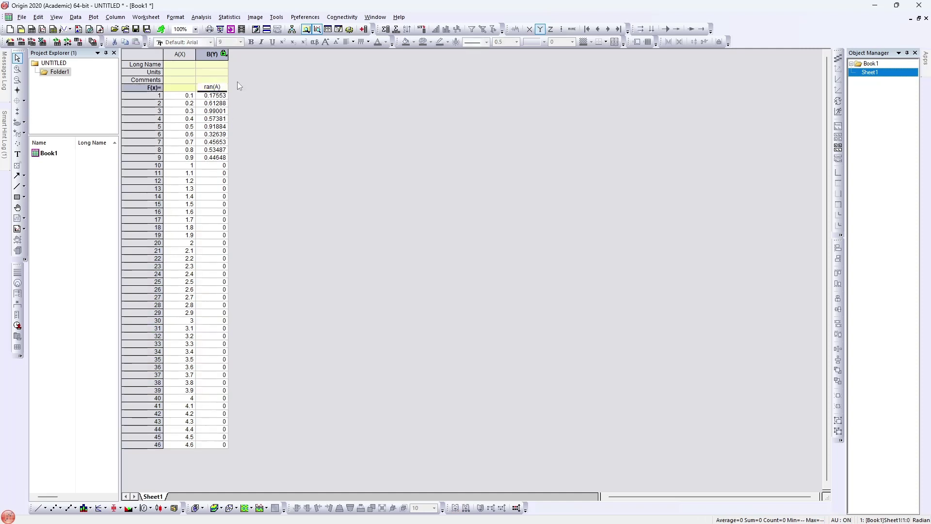
{"action": "key", "text": "Return"}
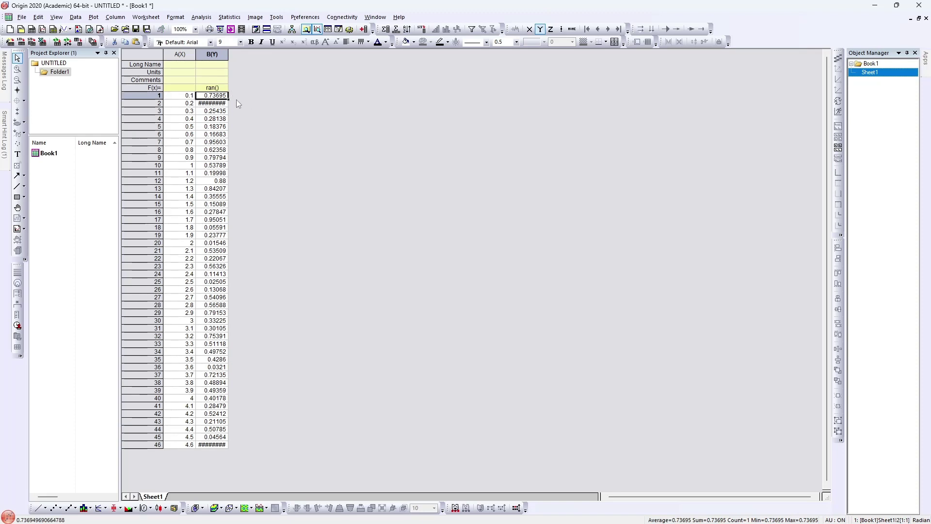
Widen column B(Y) slightly so that the values in rows 2 and 46 fit in their cells
{"action": "left_click", "coordinate": [218, 104]}
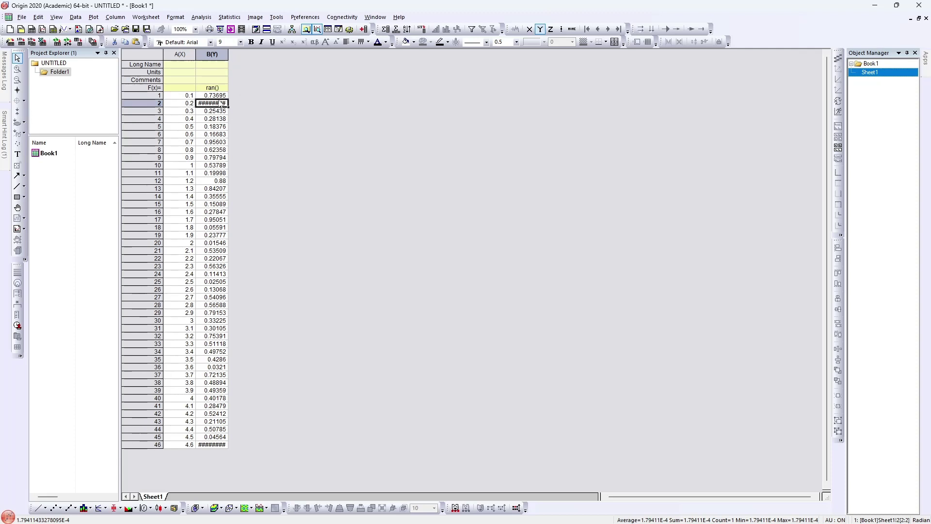
{"action": "left_click", "coordinate": [236, 58]}
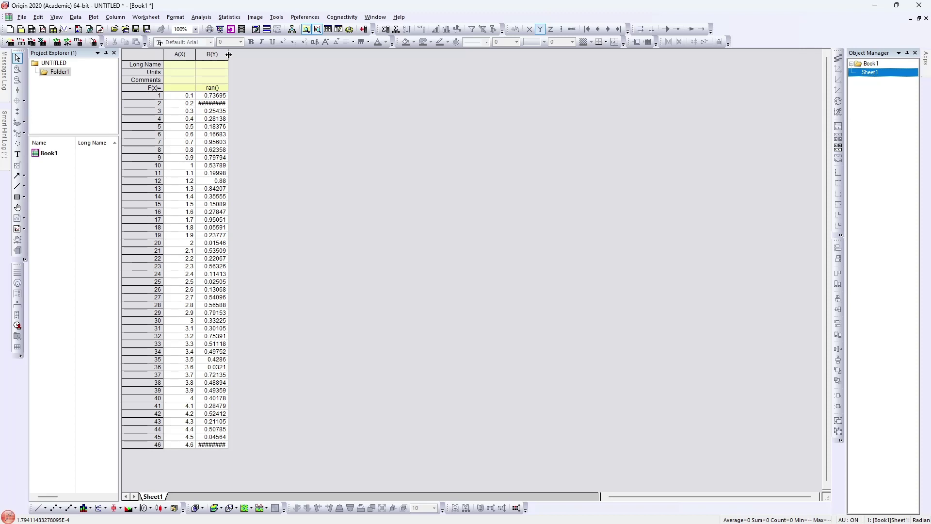
{"action": "left_click_drag", "start_coordinate": [228, 55], "coordinate": [236, 54]}
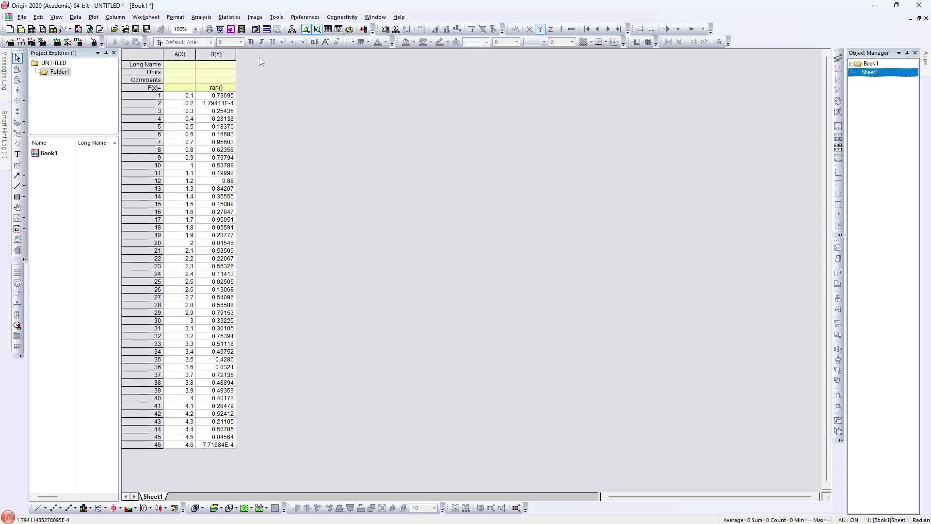
Enter the long names Tempo for column A(X) and Sinal for column B(Y)
{"action": "left_click", "coordinate": [180, 67]}
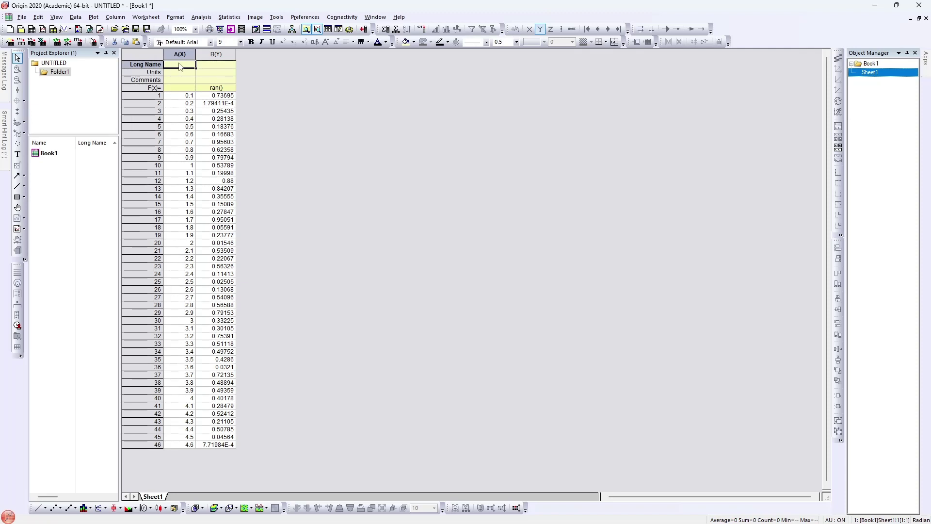
{"action": "type", "text": "Tempo"}
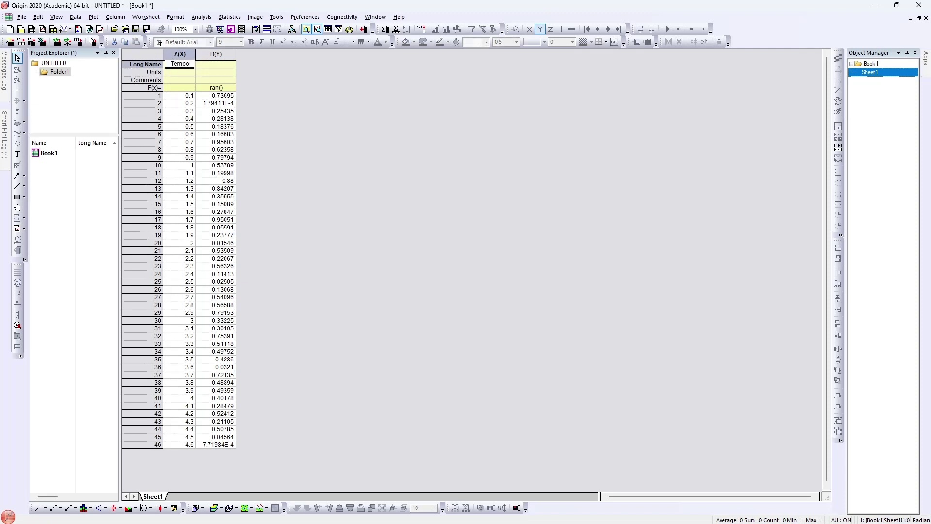
{"action": "key", "text": "Tab"}
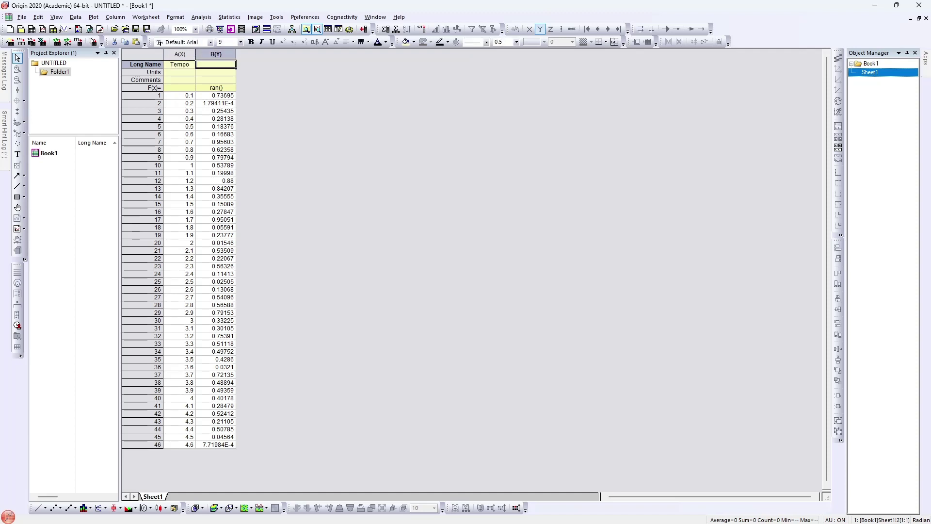
{"action": "type", "text": "Si"}
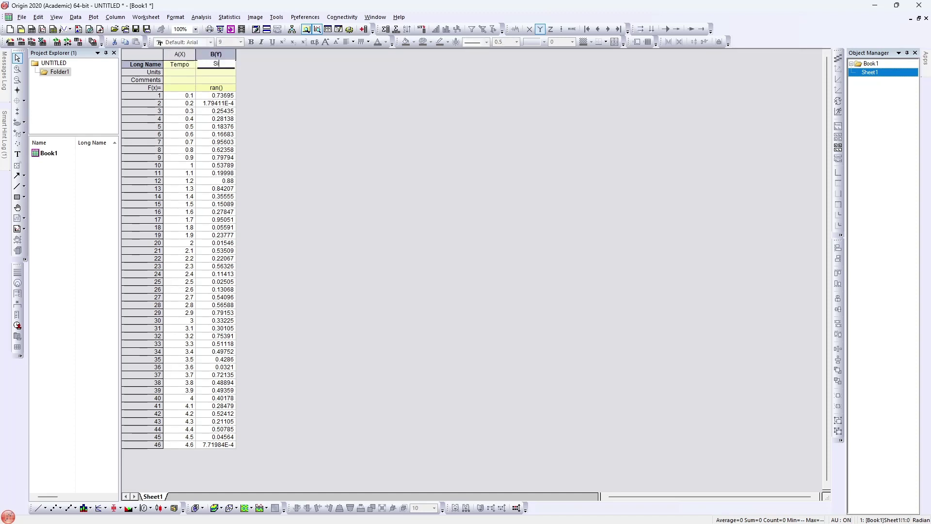
{"action": "type", "text": "nal"}
{"action": "key", "text": "Return"}
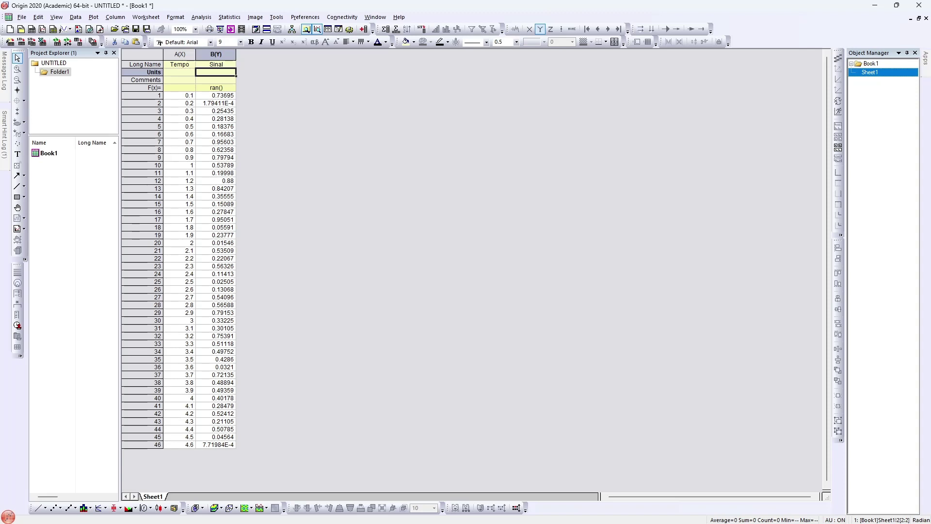
Set the units to s for column A(X) and dB for column B(Y), and comment column B(Y) as Amostra 1
{"action": "key", "text": "Left"}
{"action": "type", "text": "s"}
{"action": "key", "text": "Tab"}
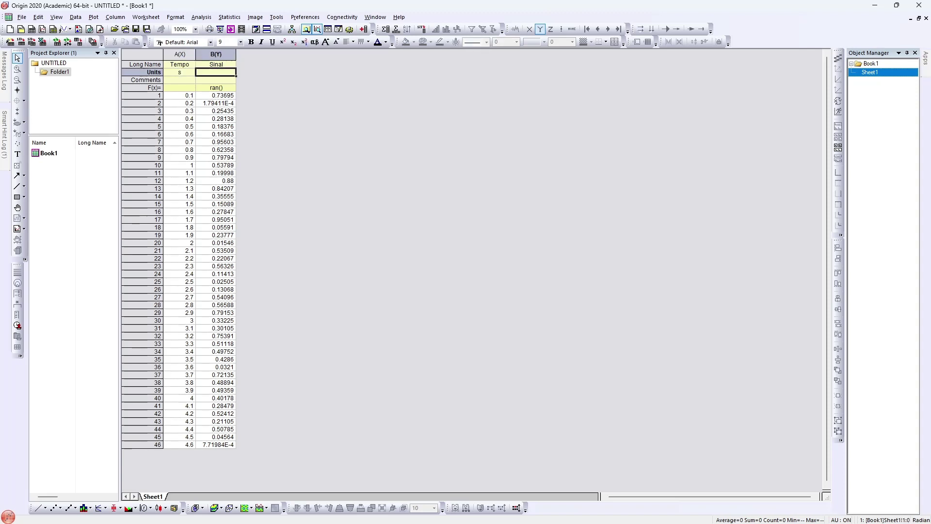
{"action": "type", "text": "dB"}
{"action": "key", "text": "Return"}
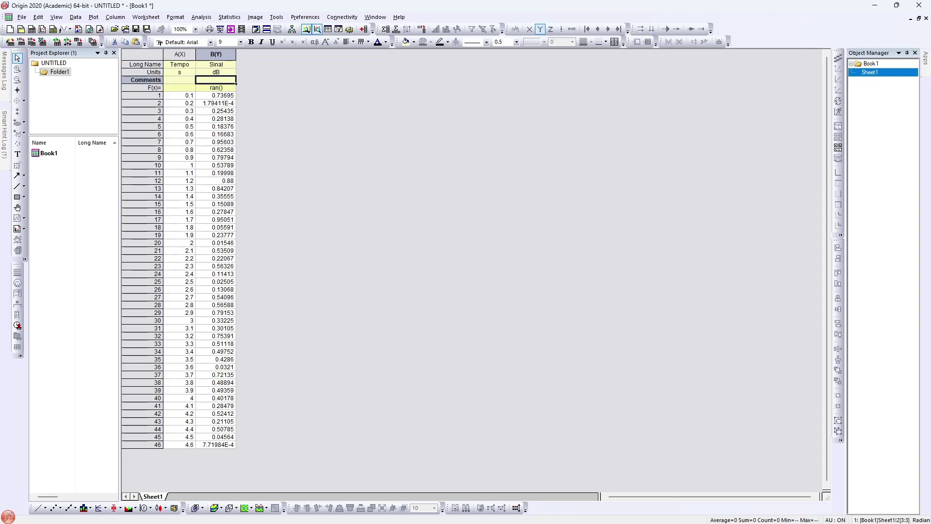
{"action": "type", "text": "Amostra 1"}
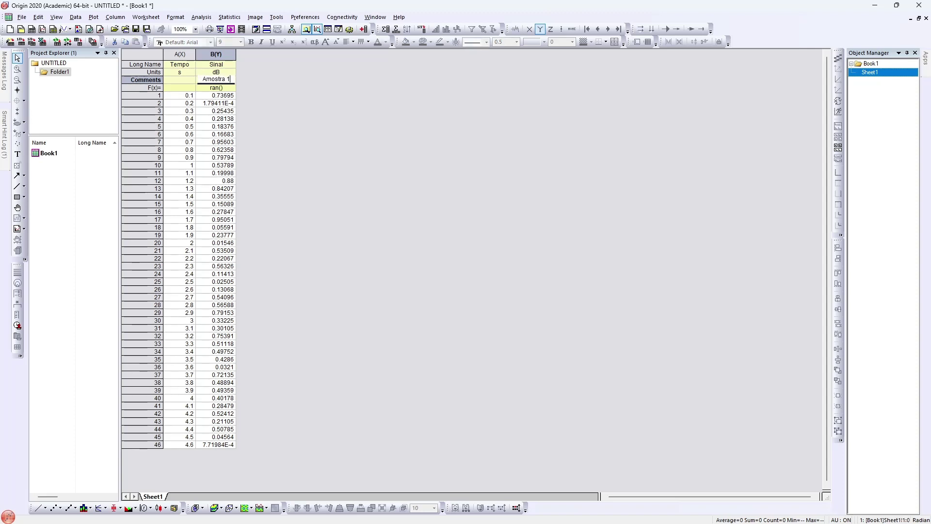
{"action": "key", "text": "Return"}
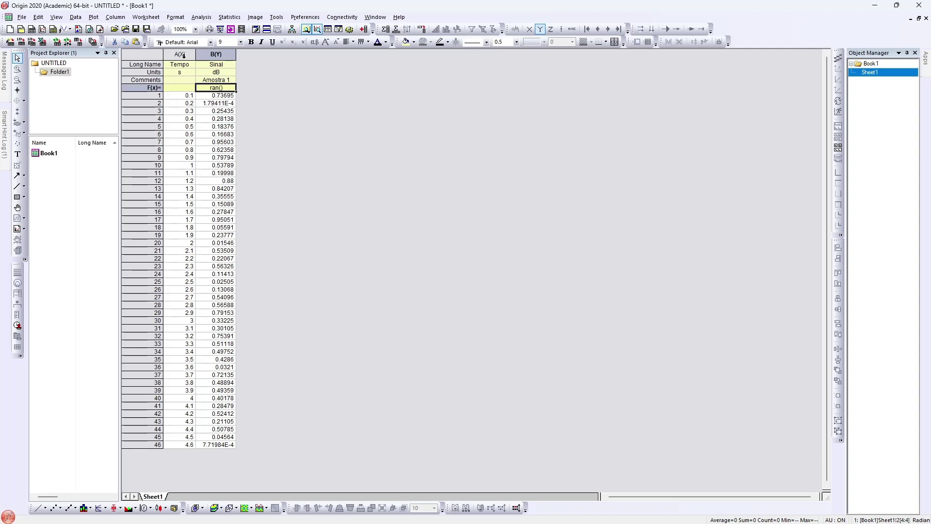
Plot columns A(X) and B(Y) as a line graph and move its legend inside the upper part of the plot area
{"action": "left_click_drag", "start_coordinate": [184, 55], "coordinate": [212, 55]}
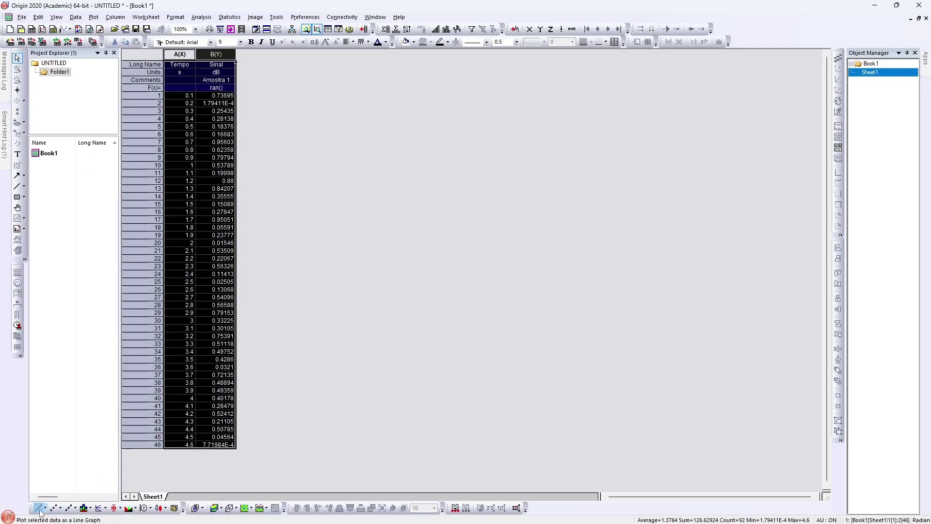
{"action": "left_click", "coordinate": [40, 513]}
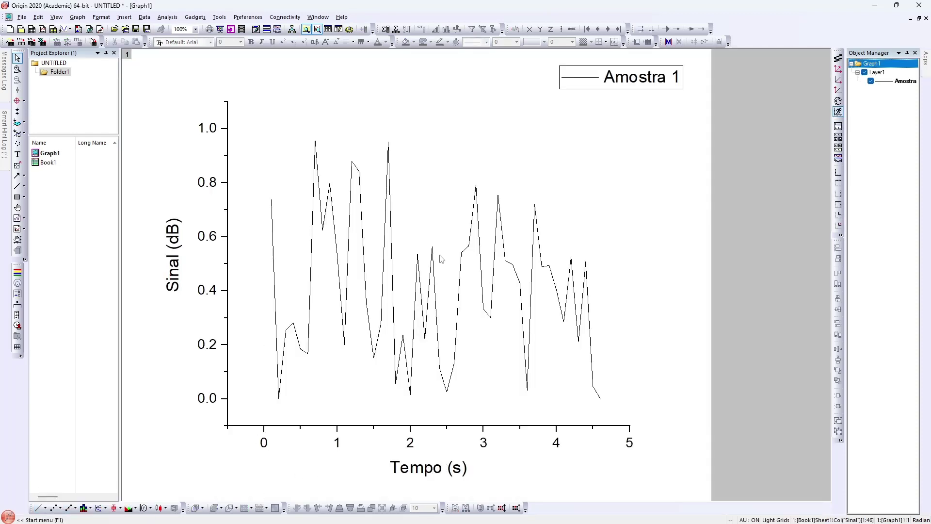
{"action": "left_click", "coordinate": [653, 87]}
{"action": "left_click_drag", "start_coordinate": [654, 87], "coordinate": [590, 129]}
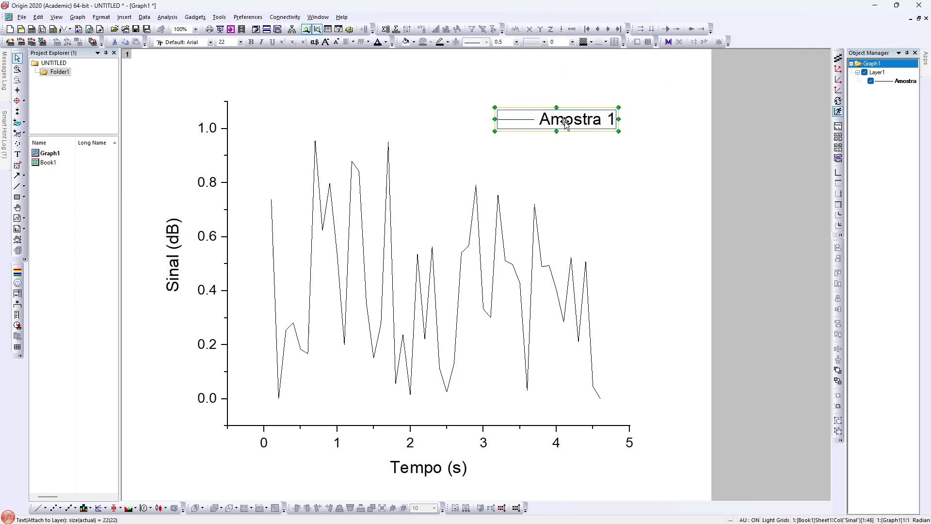
{"action": "left_click", "coordinate": [583, 145]}
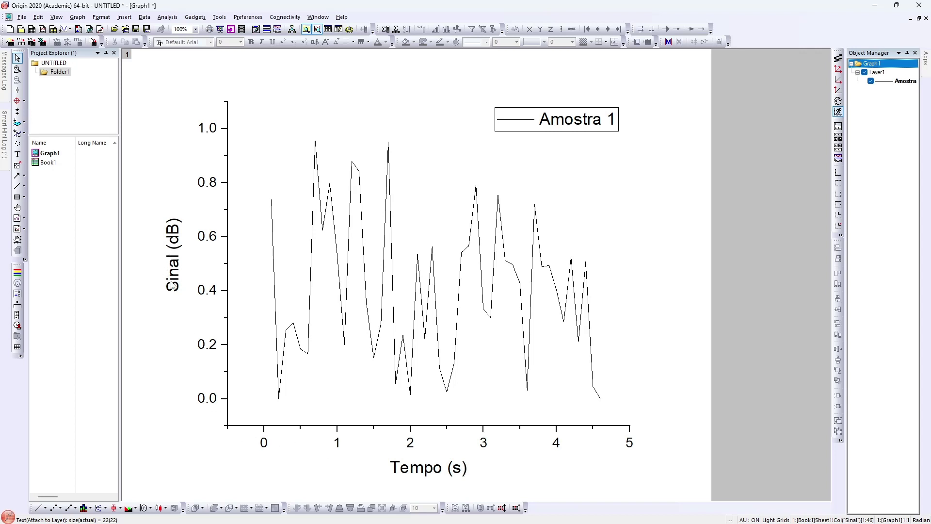
Change the units of column A(X) in Book1 to ms, and check the X axis title's linked text in Graph1
{"action": "double_click", "coordinate": [50, 163]}
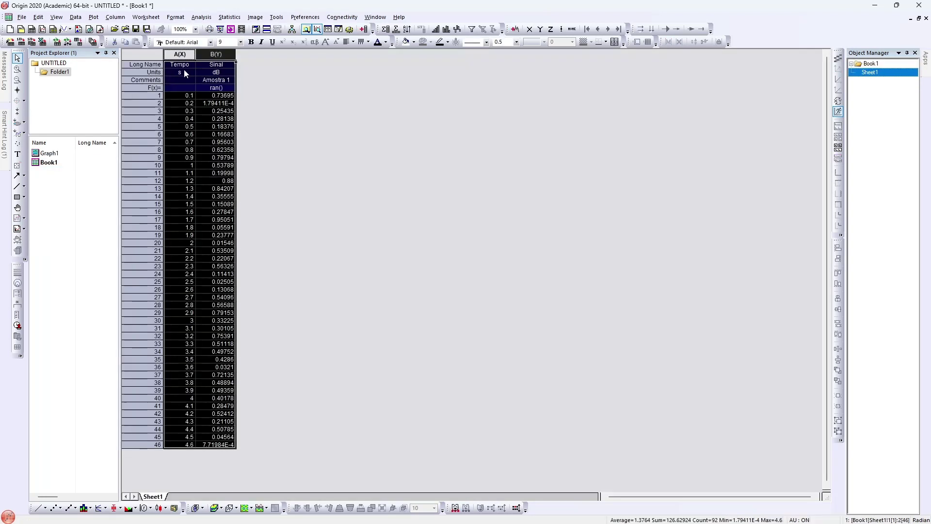
{"action": "left_click", "coordinate": [183, 73]}
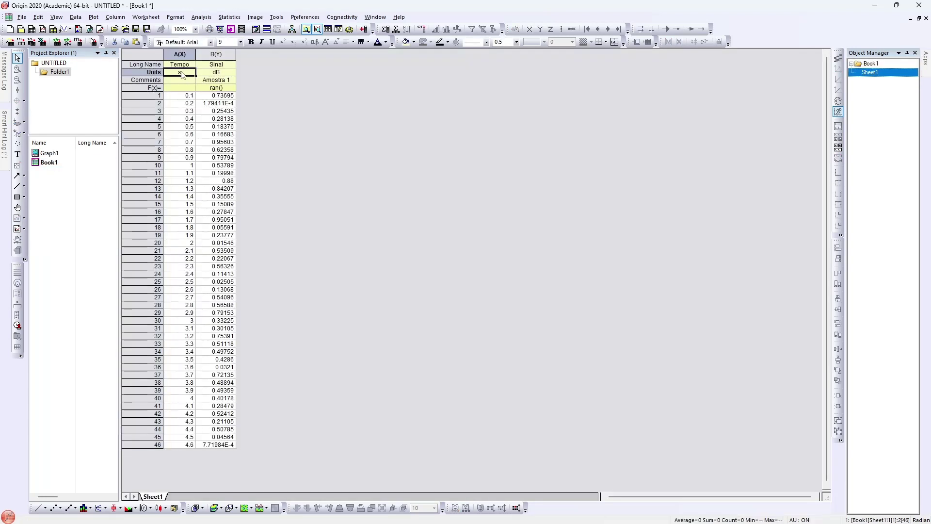
{"action": "type", "text": "ms"}
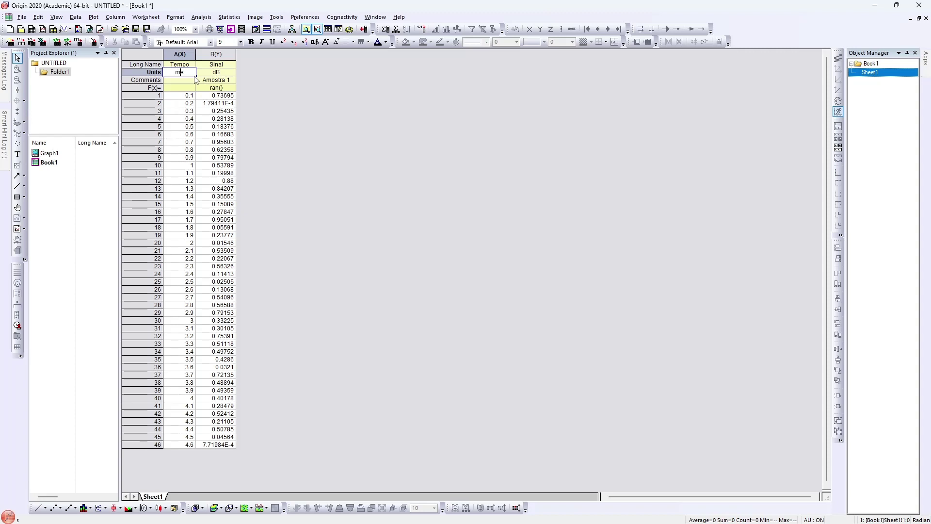
{"action": "key", "text": "Return"}
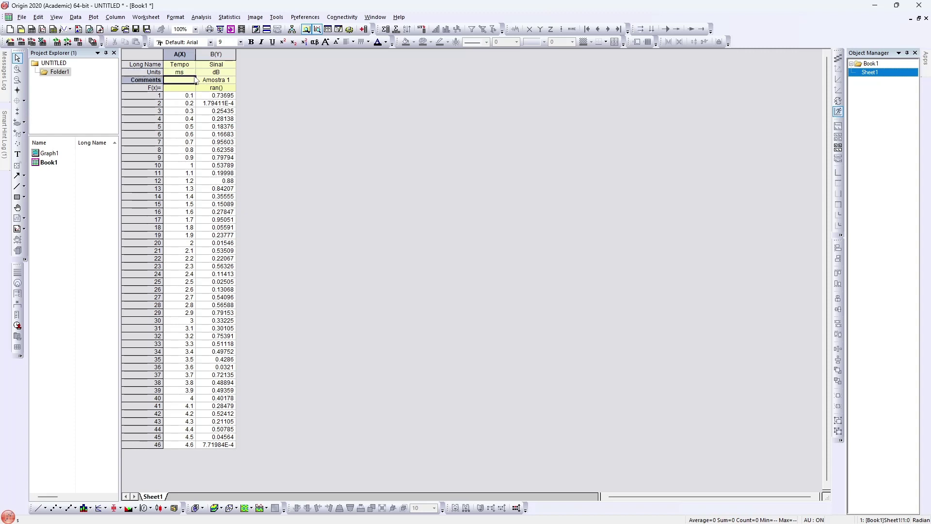
{"action": "double_click", "coordinate": [45, 154]}
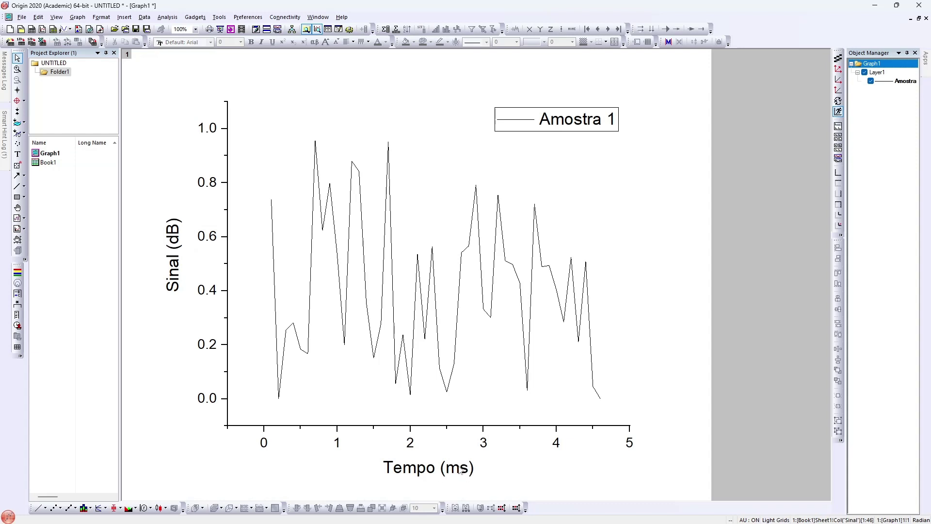
{"action": "double_click", "coordinate": [433, 473]}
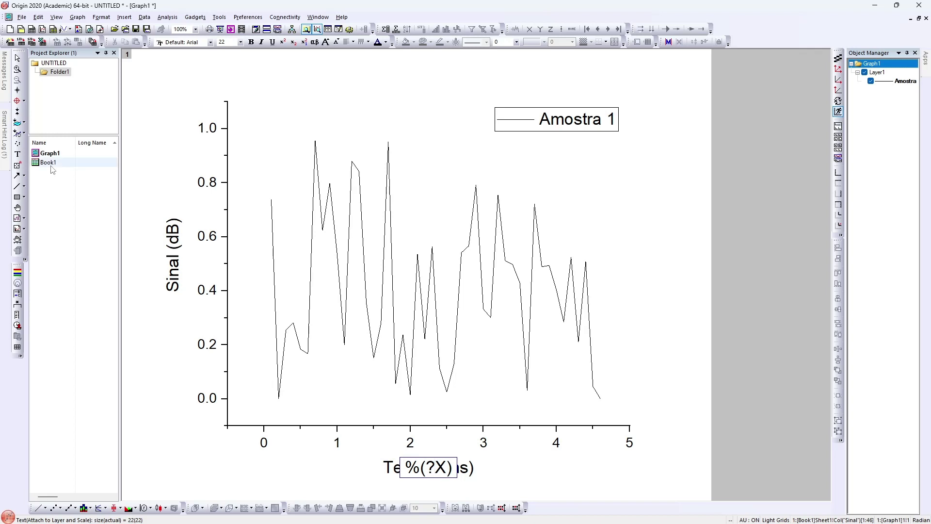
{"action": "key", "text": "Escape"}
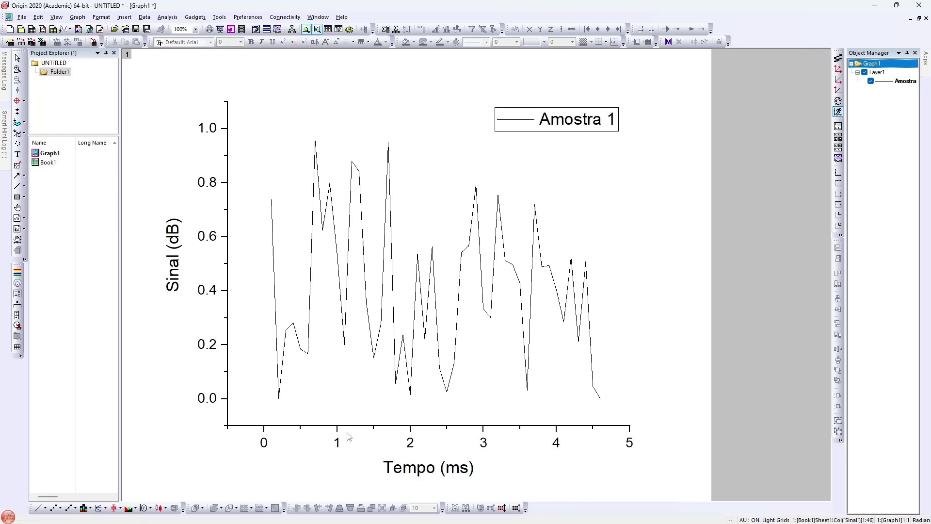
Return to Book1 and add three new columns at the end of the worksheet
{"action": "double_click", "coordinate": [48, 162]}
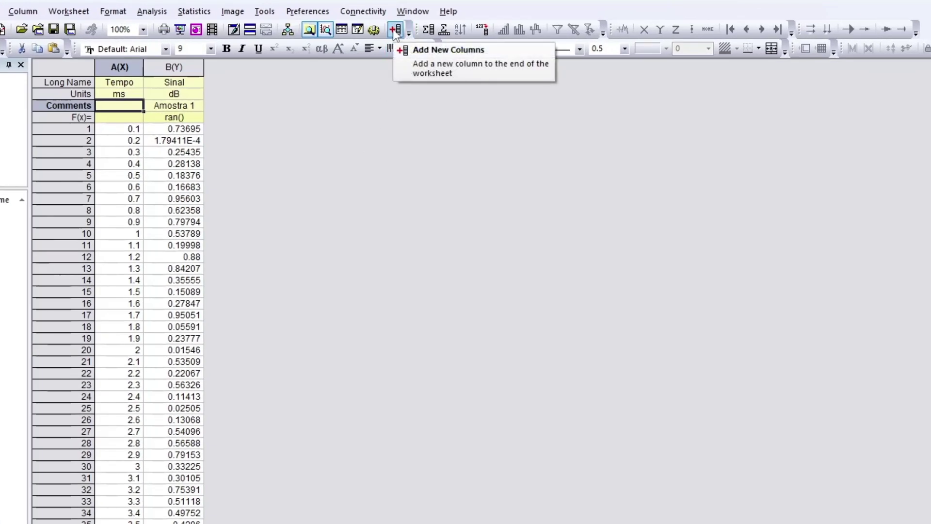
{"action": "left_click", "coordinate": [396, 30]}
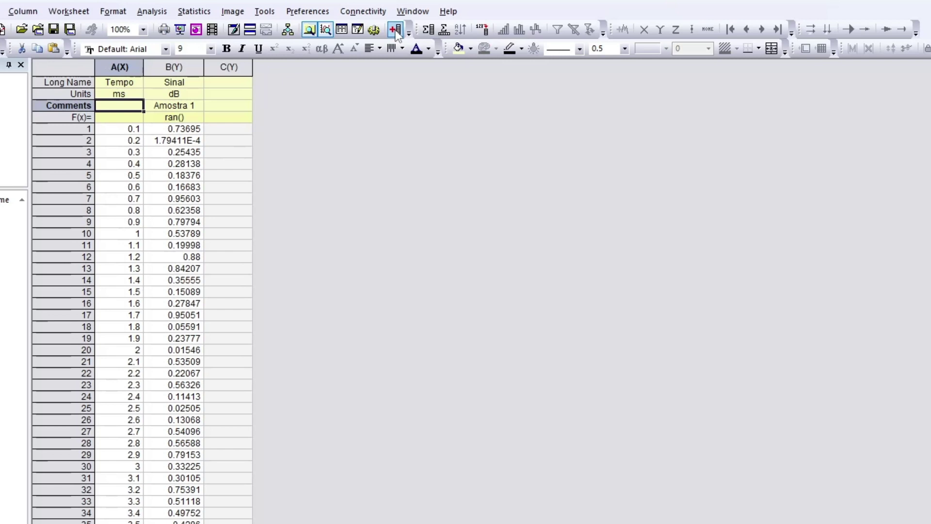
{"action": "left_click", "coordinate": [395, 30]}
{"action": "left_click", "coordinate": [395, 31]}
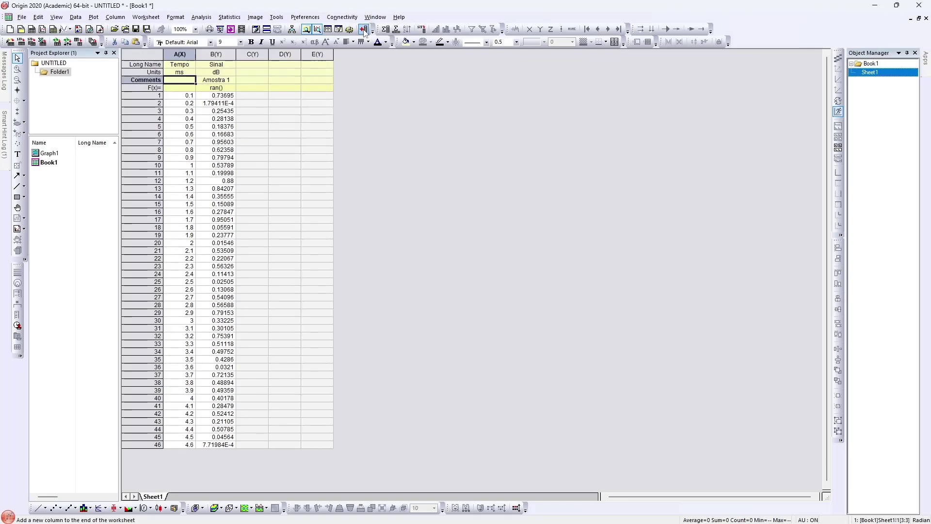
Autofill column B(Y)'s long name, units, comment and F(x) formula across columns C(Y) to E(Y), and review the filled label rows
{"action": "left_click_drag", "start_coordinate": [225, 66], "coordinate": [228, 90]}
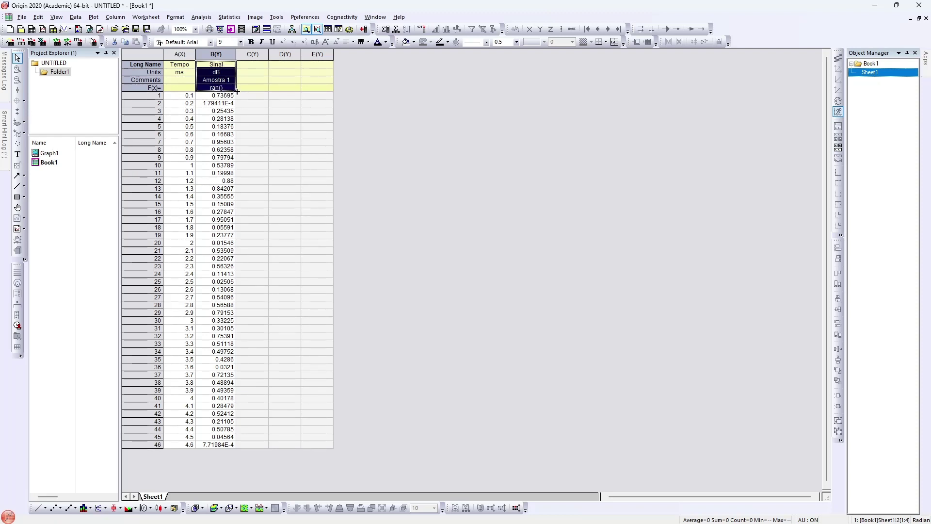
{"action": "left_click_drag", "start_coordinate": [236, 90], "coordinate": [323, 90]}
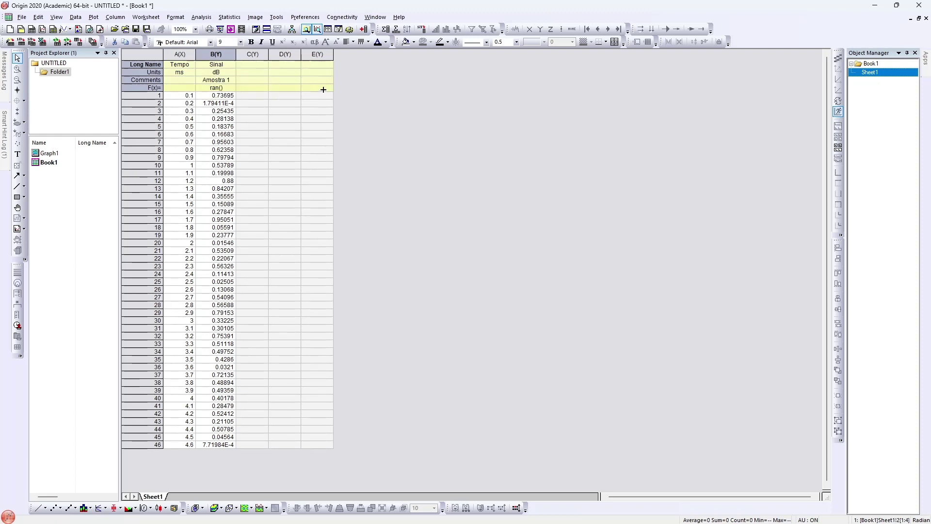
{"action": "left_click", "coordinate": [403, 107]}
{"action": "left_click_drag", "start_coordinate": [226, 67], "coordinate": [318, 64]}
{"action": "left_click_drag", "start_coordinate": [221, 71], "coordinate": [309, 75]}
{"action": "left_click_drag", "start_coordinate": [226, 80], "coordinate": [305, 83]}
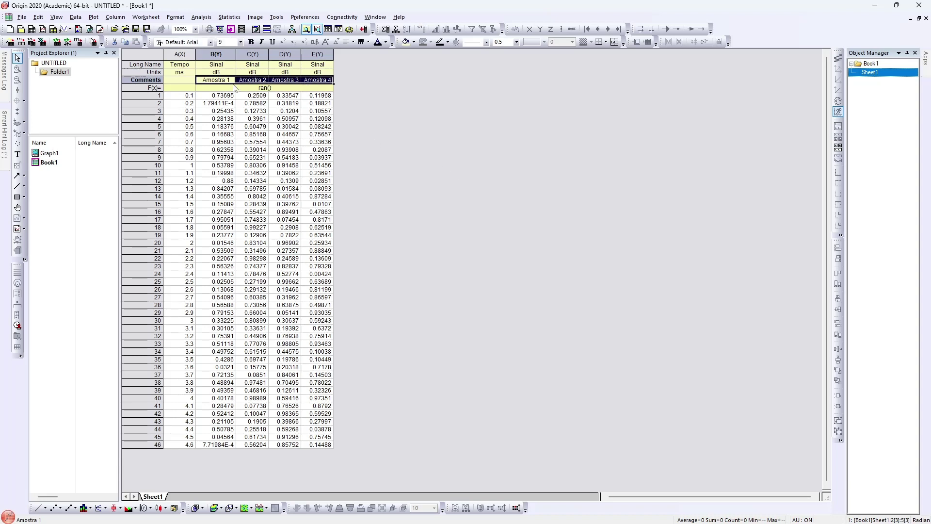
{"action": "left_click", "coordinate": [250, 88]}
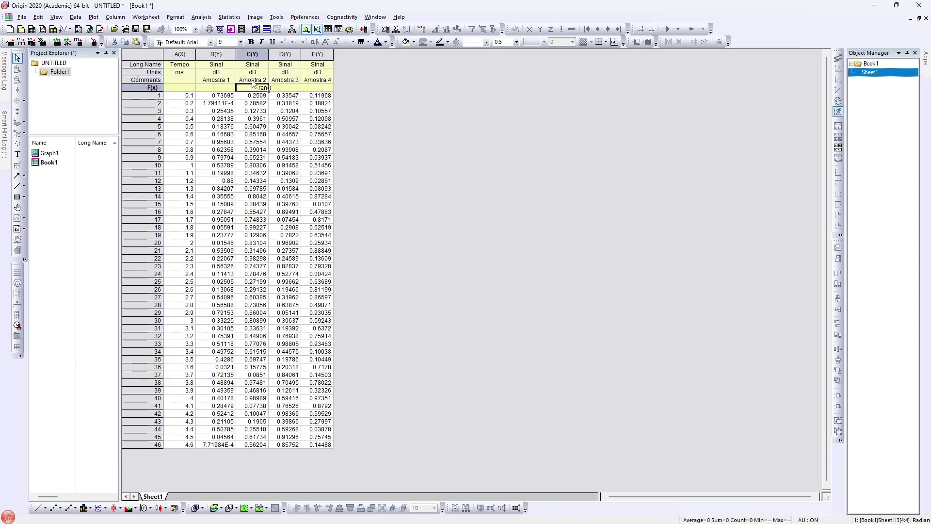
Change the F(x) formula of column C(Y) to ran(B)
{"action": "left_click_drag", "start_coordinate": [218, 88], "coordinate": [320, 103]}
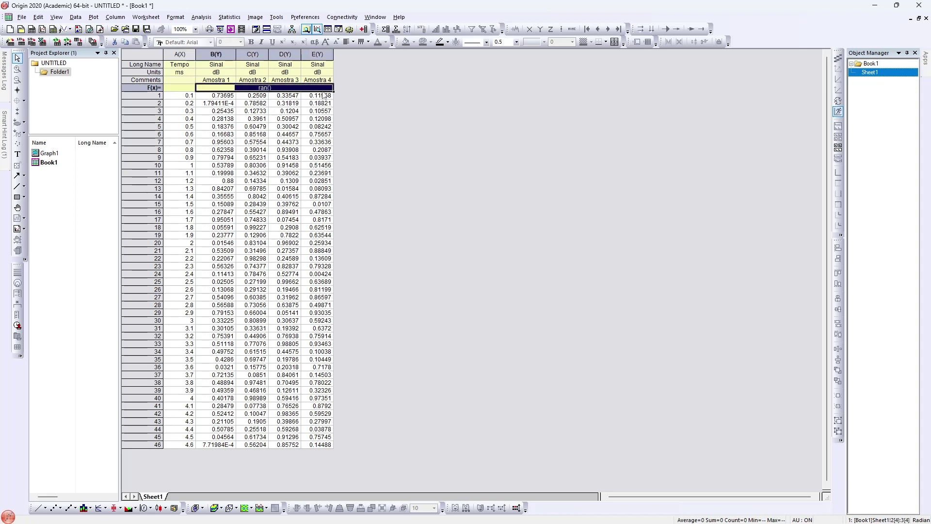
{"action": "left_click", "coordinate": [262, 88]}
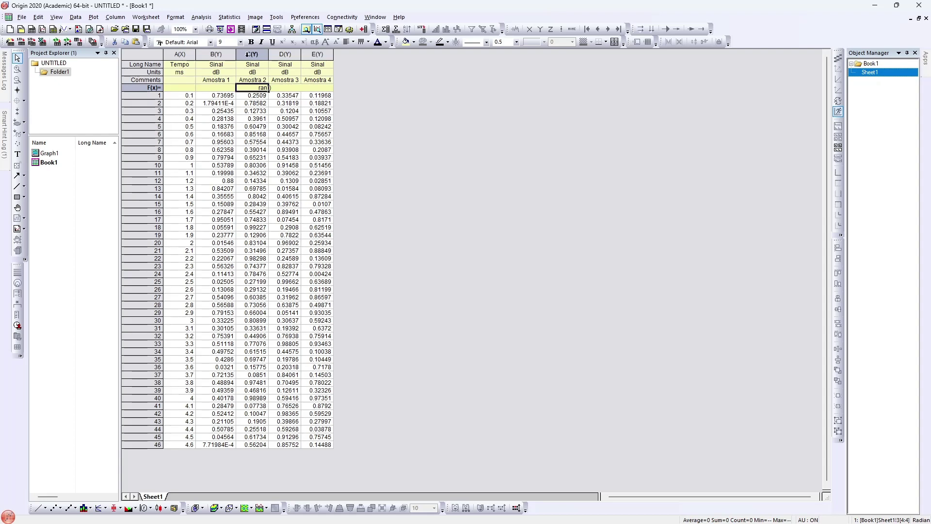
{"action": "double_click", "coordinate": [251, 91]}
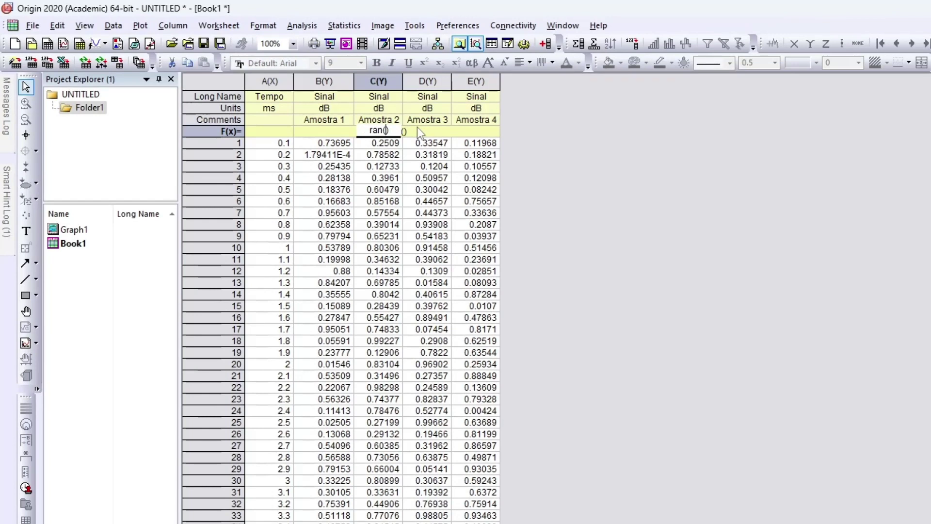
{"action": "type", "text": "B"}
{"action": "key", "text": "Return"}
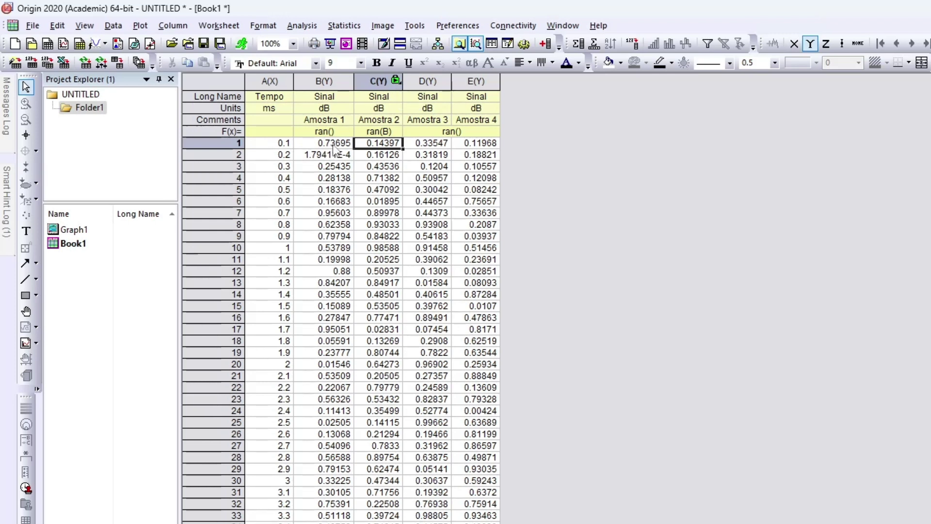
Look over the recalculation mode options for column C(Y)'s formula and leave them as they are
{"action": "left_click", "coordinate": [396, 80]}
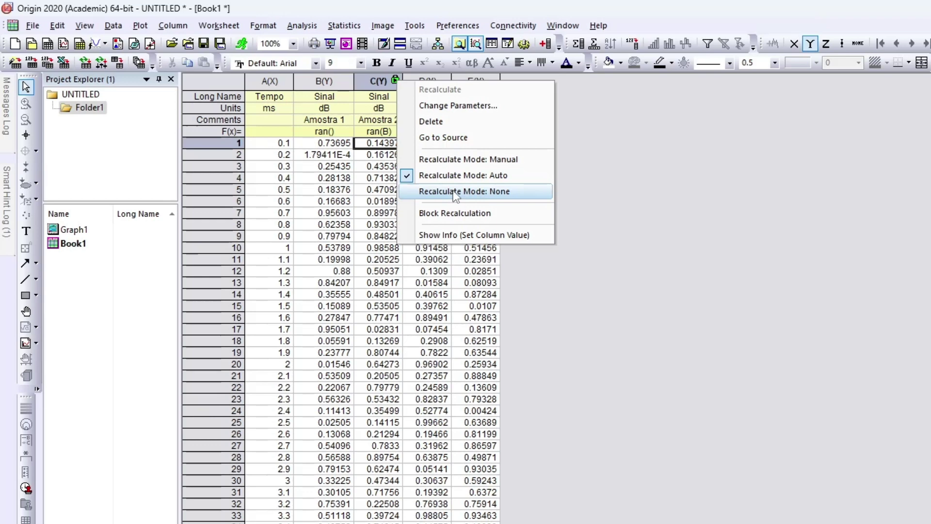
{"action": "left_click", "coordinate": [381, 84]}
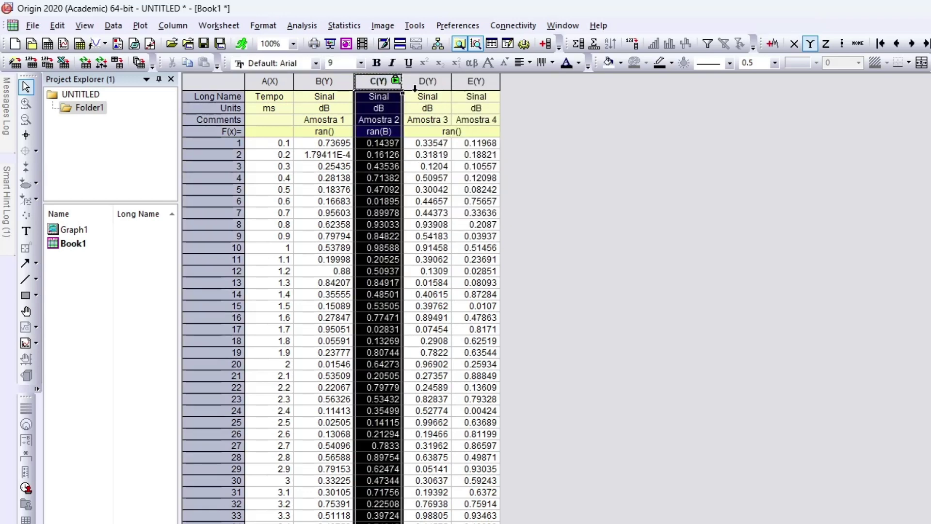
{"action": "left_click", "coordinate": [604, 165]}
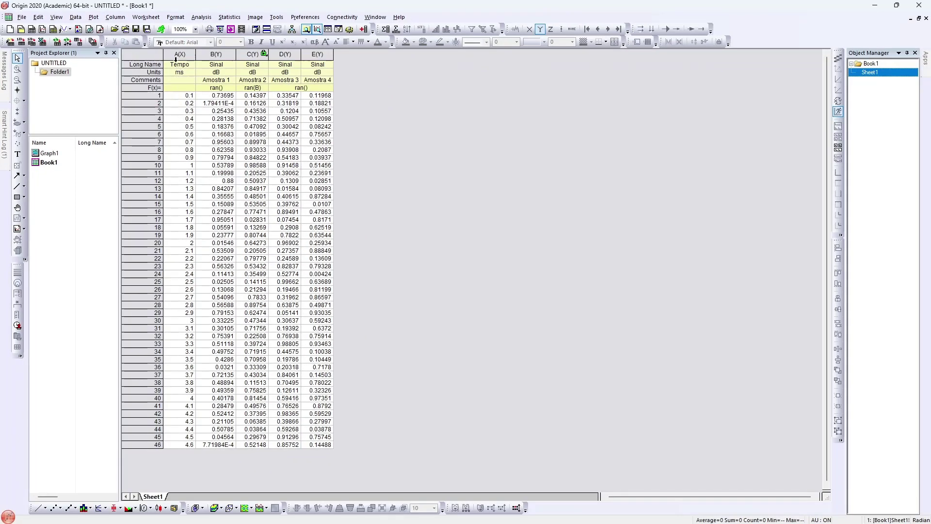
With no worksheet data preselected, create a Line + Symbol graph using column A as X and columns B, C, D and E as Y
{"action": "left_click_drag", "start_coordinate": [175, 59], "coordinate": [320, 55]}
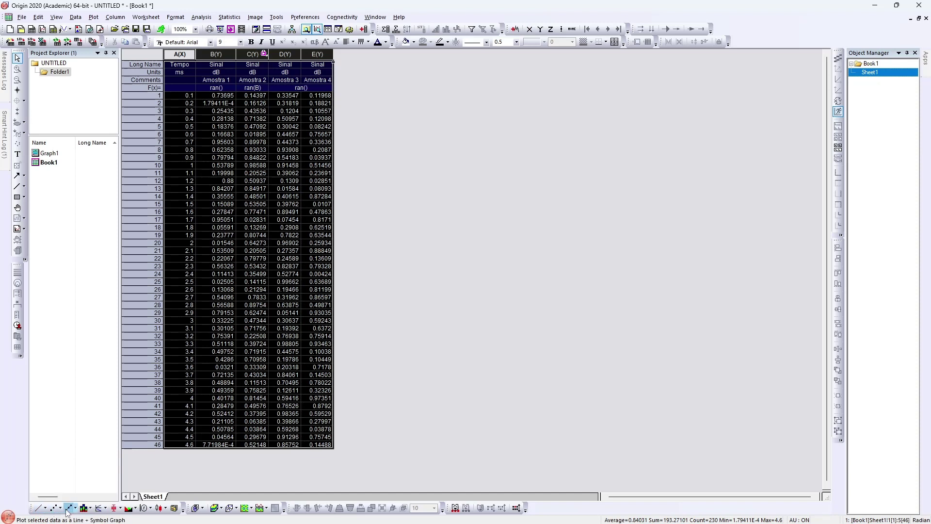
{"action": "left_click", "coordinate": [420, 321]}
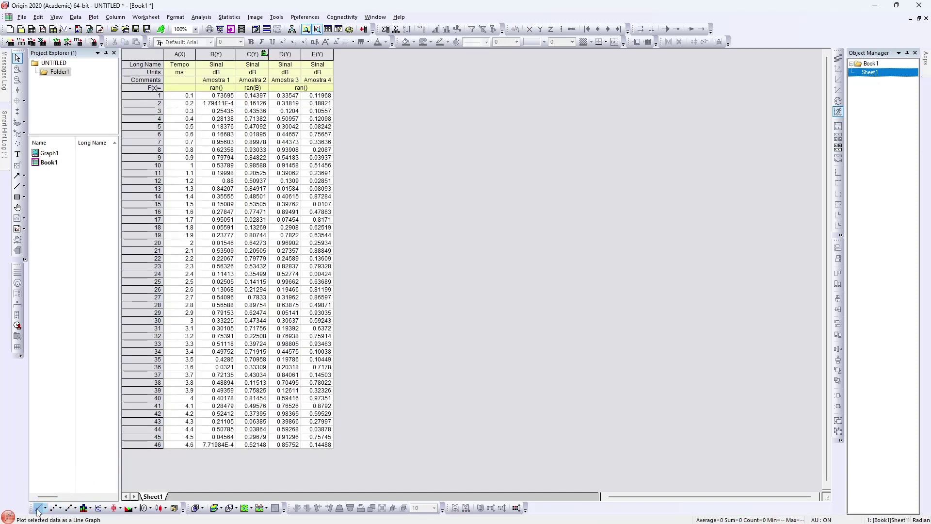
{"action": "left_click", "coordinate": [66, 508]}
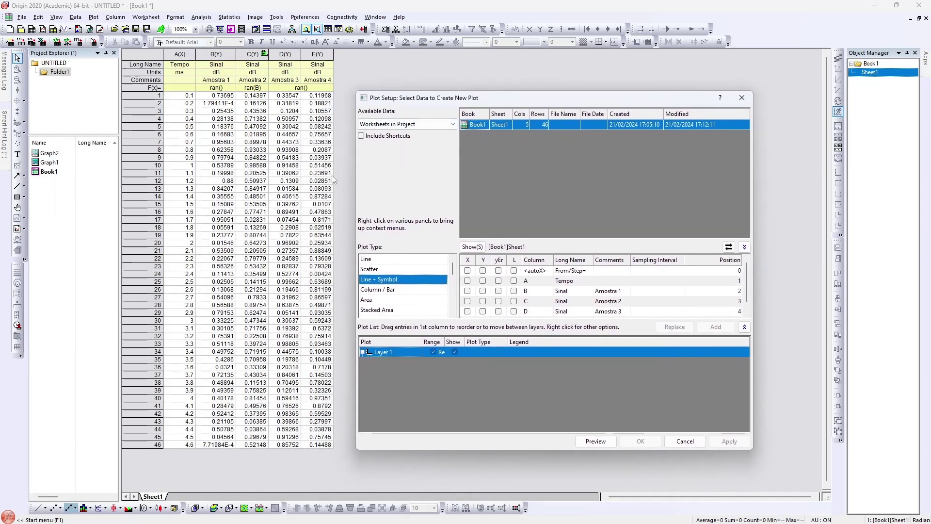
{"action": "left_click_drag", "start_coordinate": [470, 102], "coordinate": [461, 72]}
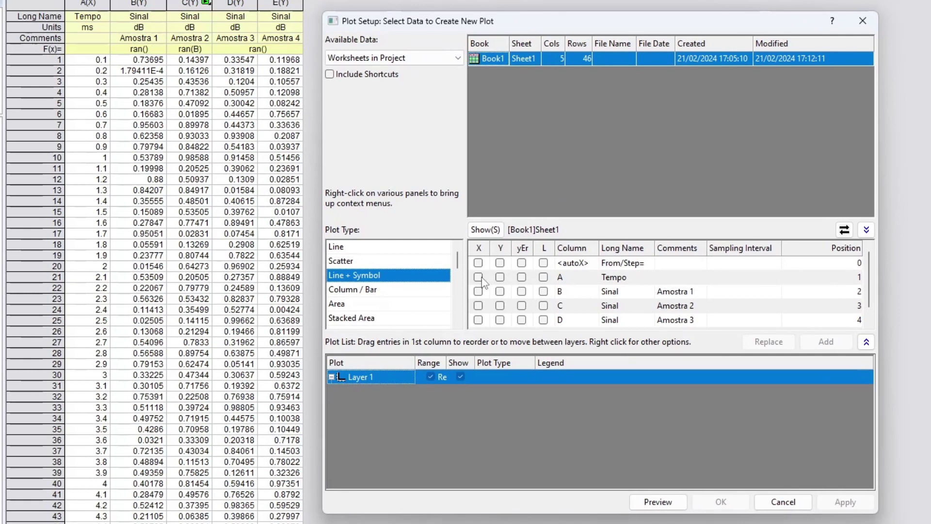
{"action": "left_click", "coordinate": [479, 277]}
{"action": "left_click", "coordinate": [500, 292]}
{"action": "left_click", "coordinate": [500, 306]}
{"action": "left_click", "coordinate": [500, 320]}
{"action": "scroll", "coordinate": [559, 318], "scroll_direction": "down", "scroll_amount": 1}
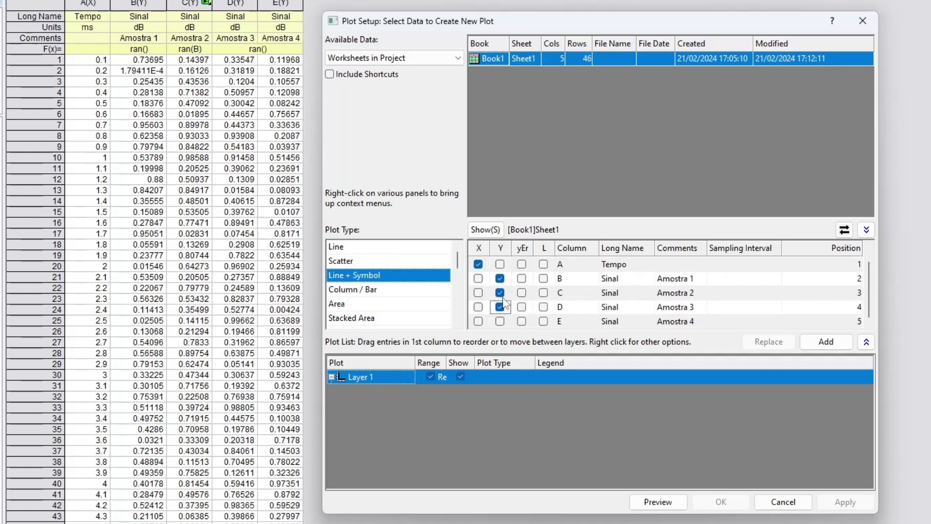
{"action": "scroll", "coordinate": [504, 305], "scroll_direction": "up", "scroll_amount": 1}
{"action": "scroll", "coordinate": [505, 313], "scroll_direction": "down", "scroll_amount": 1}
{"action": "left_click", "coordinate": [500, 322]}
{"action": "left_click", "coordinate": [826, 351]}
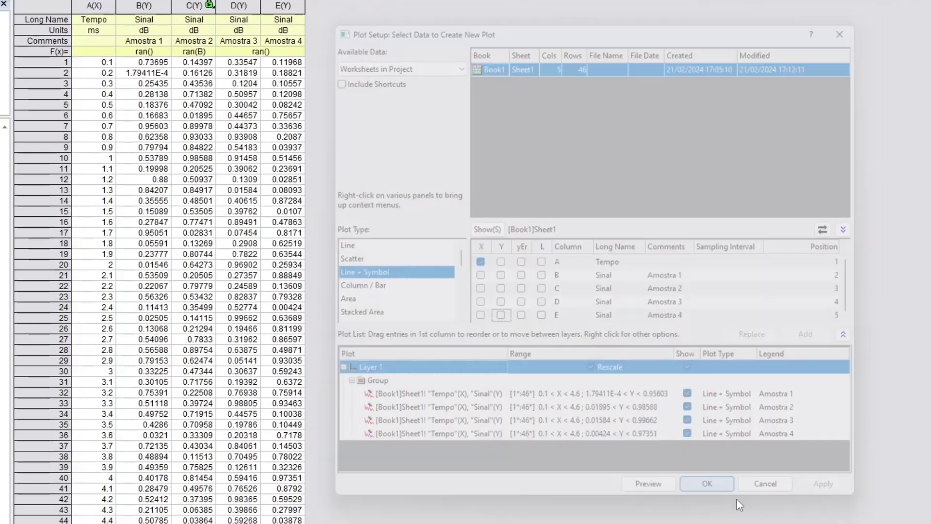
{"action": "left_click", "coordinate": [743, 507]}
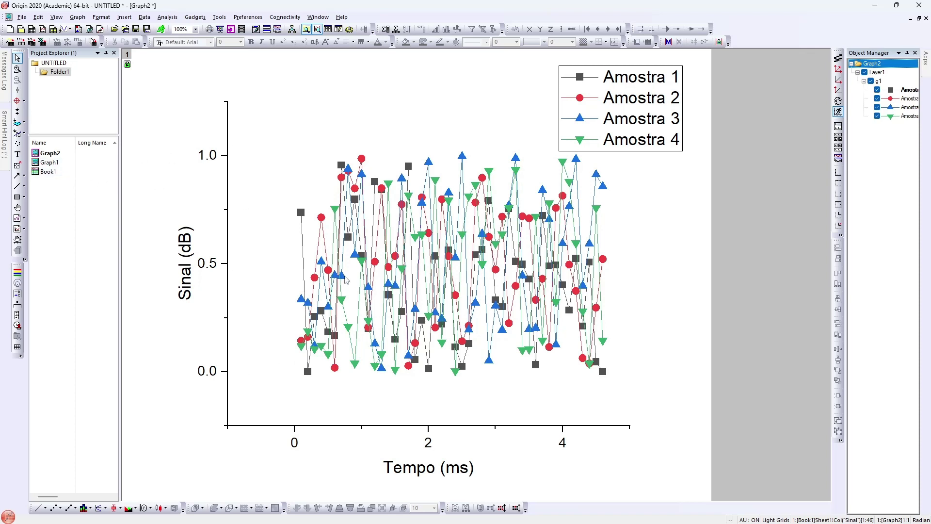
Return to Book1 and set the F(x) formula of column D(Y) to 1+ran() and of column E(Y) to 2+ran()
{"action": "double_click", "coordinate": [52, 173]}
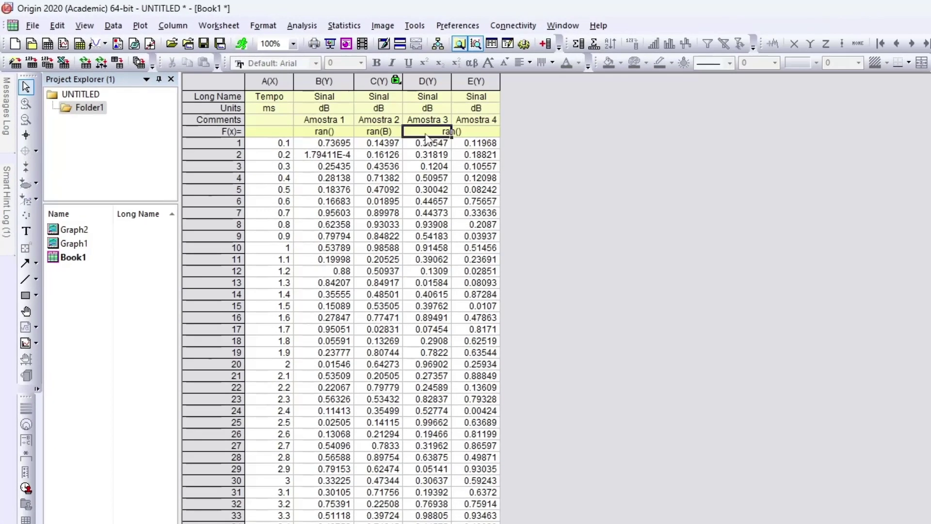
{"action": "left_click", "coordinate": [285, 92]}
{"action": "double_click", "coordinate": [422, 134]}
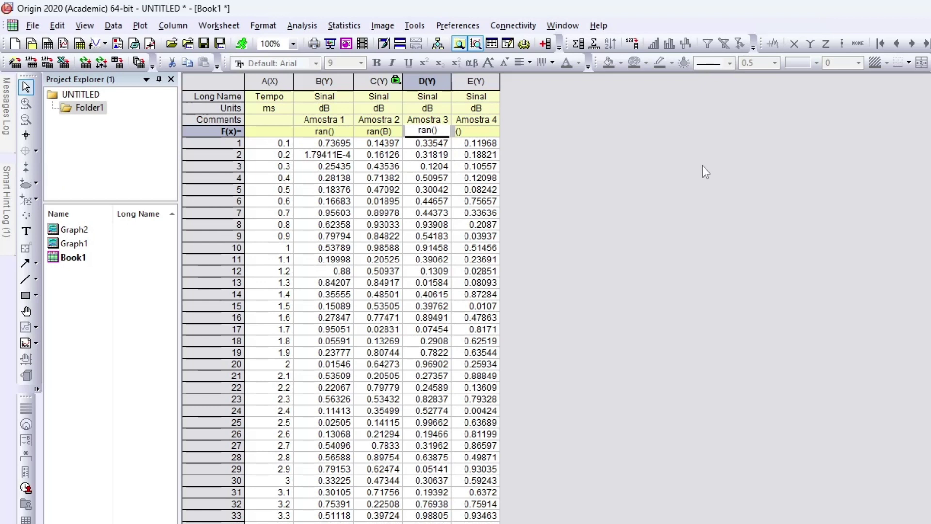
{"action": "type", "text": "1+"}
{"action": "key", "text": "Return"}
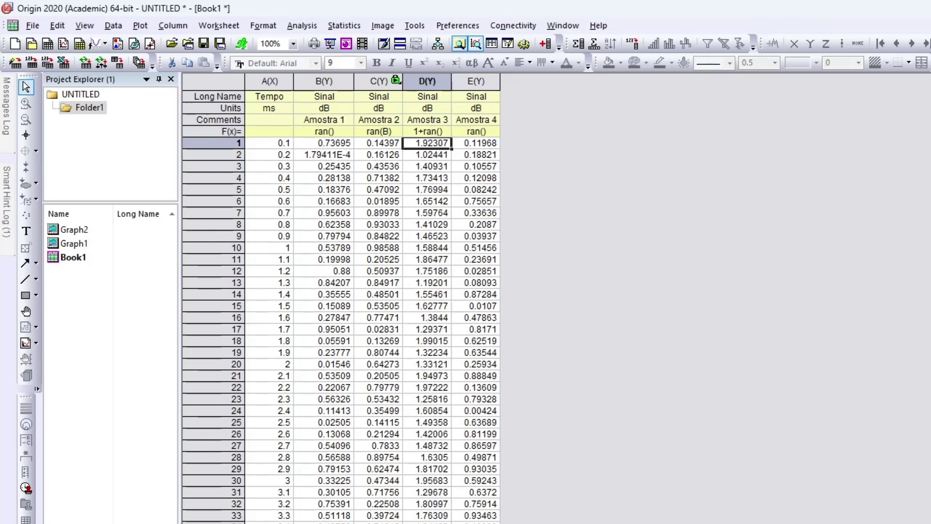
{"action": "double_click", "coordinate": [477, 133]}
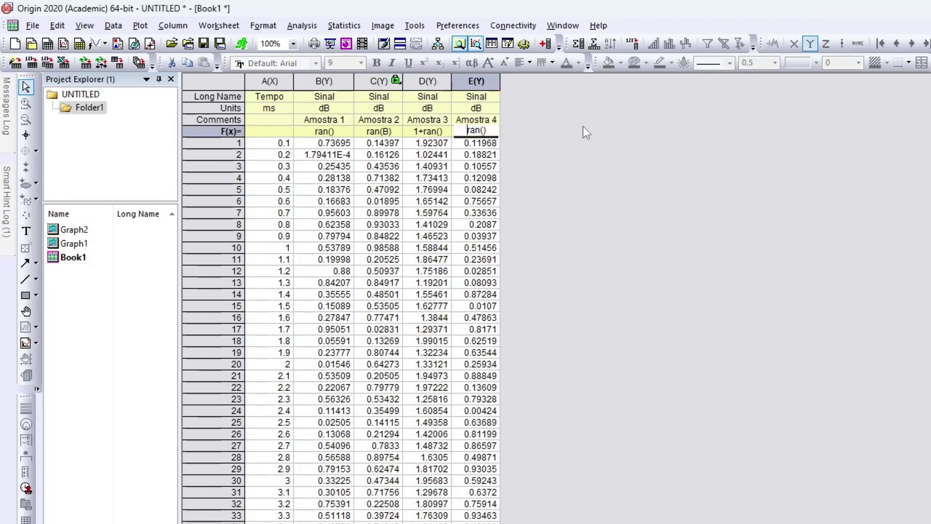
{"action": "type", "text": "2+"}
{"action": "key", "text": "Return"}
Go back to Graph2 and rescale its Y axis to fit the updated data
{"action": "double_click", "coordinate": [95, 231]}
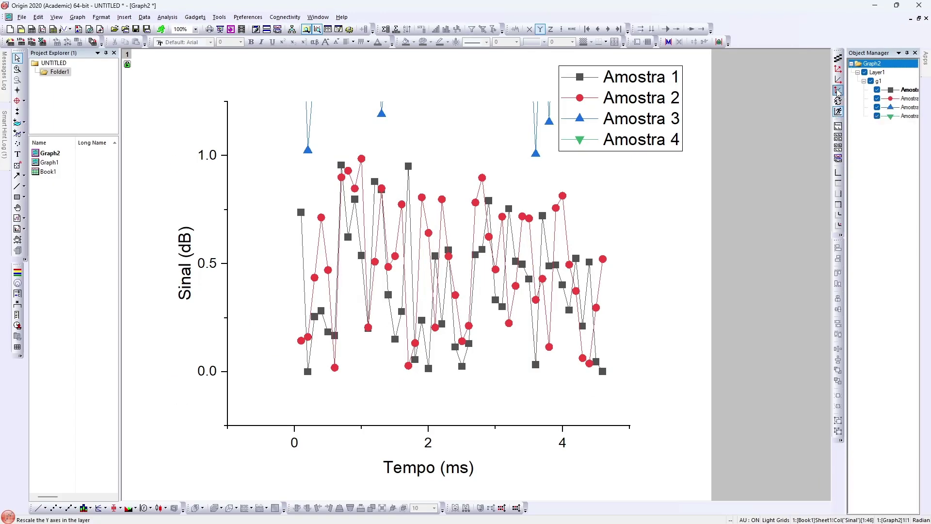
{"action": "left_click", "coordinate": [791, 136]}
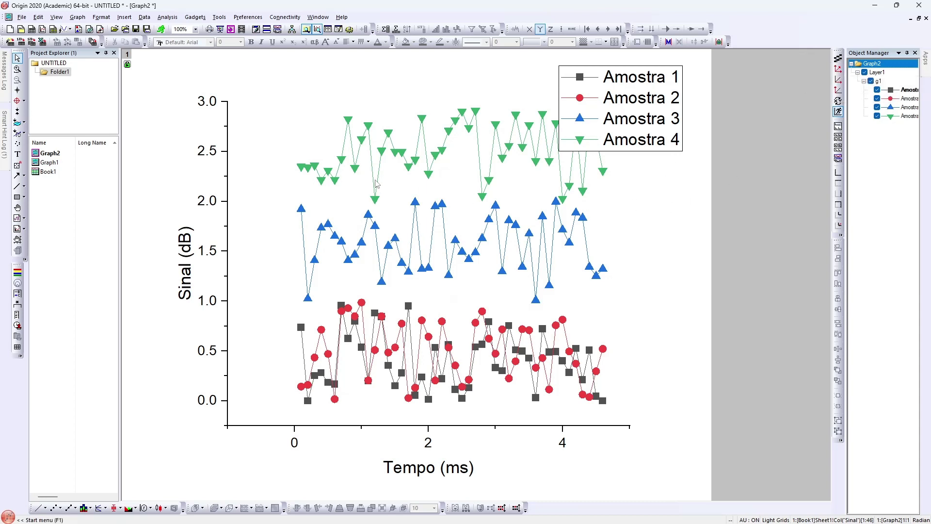
In the plot details of Graph2's grouped curves, set the symbol type increment to None and apply it
{"action": "double_click", "coordinate": [446, 230]}
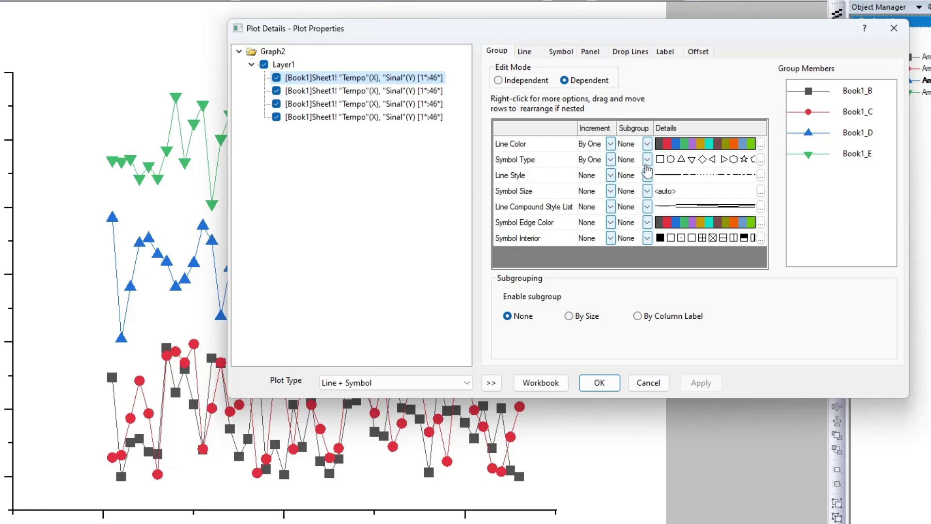
{"action": "left_click", "coordinate": [516, 147]}
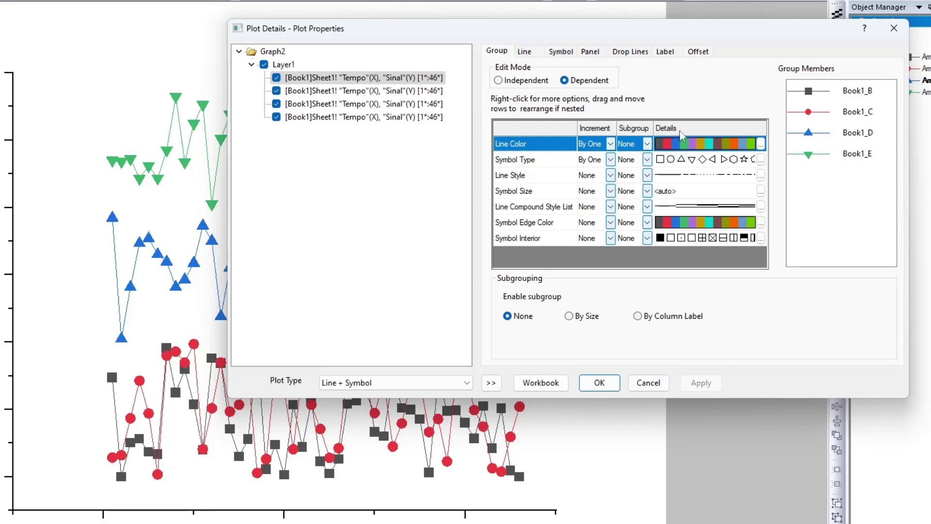
{"action": "left_click", "coordinate": [537, 165]}
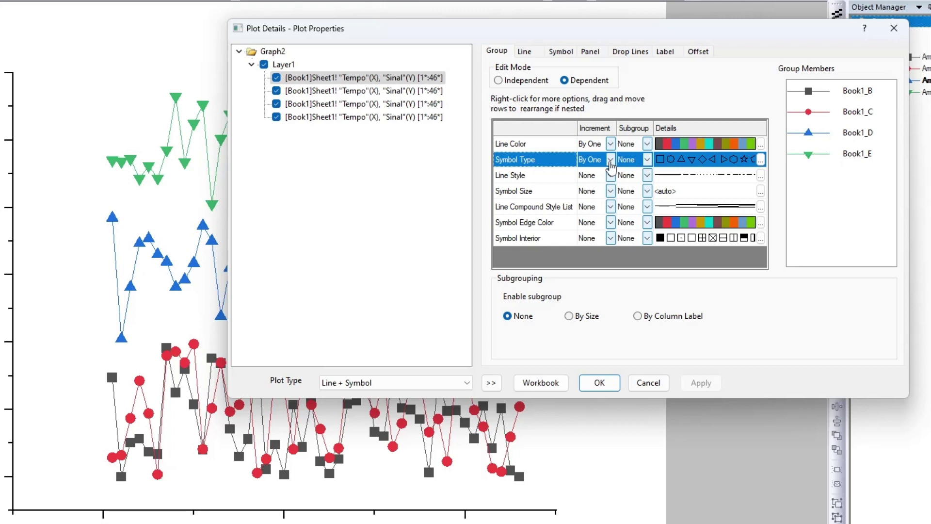
{"action": "left_click", "coordinate": [610, 161]}
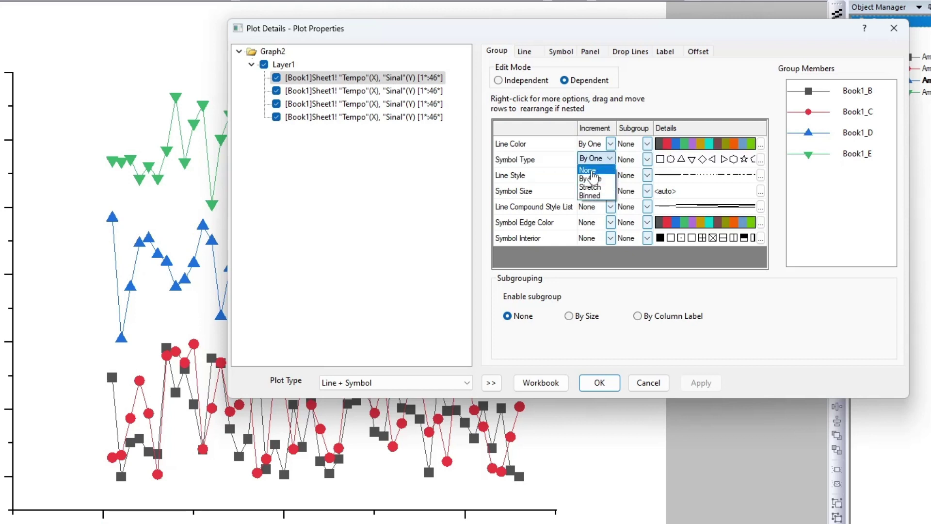
{"action": "left_click", "coordinate": [594, 170]}
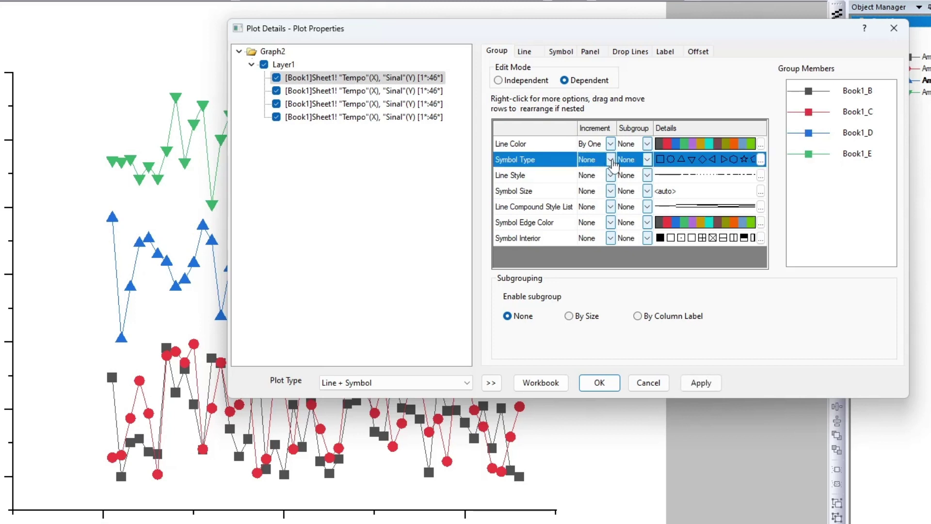
{"action": "left_click", "coordinate": [612, 161]}
{"action": "left_click", "coordinate": [601, 173]}
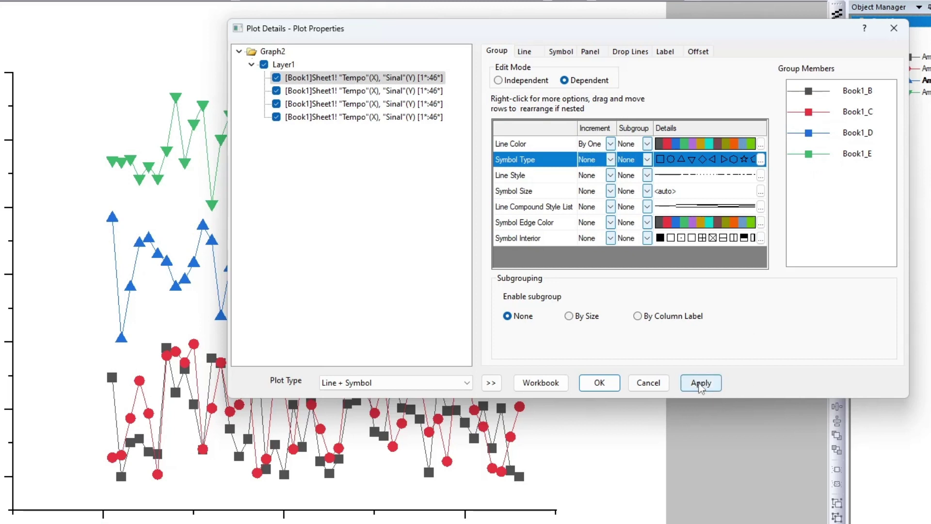
{"action": "left_click", "coordinate": [700, 385]}
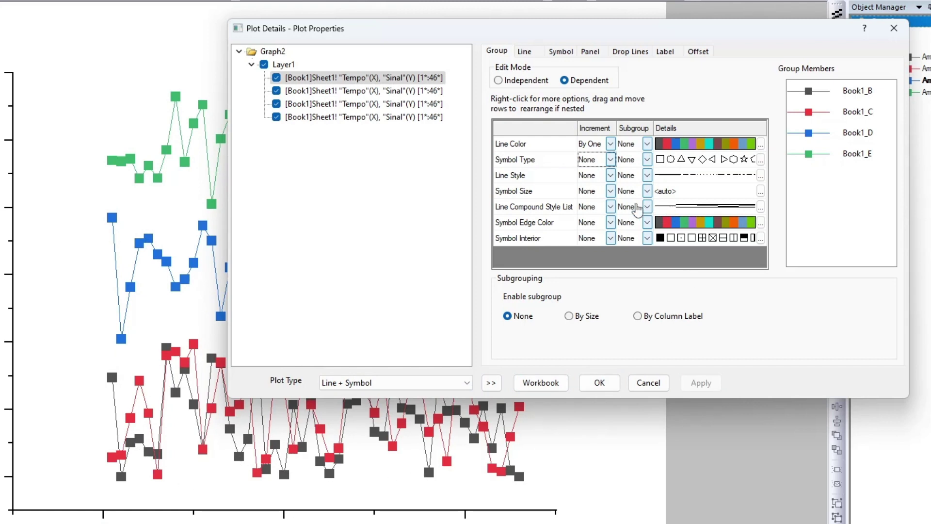
Set the group's line style increment to By One and apply it
{"action": "left_click", "coordinate": [611, 175]}
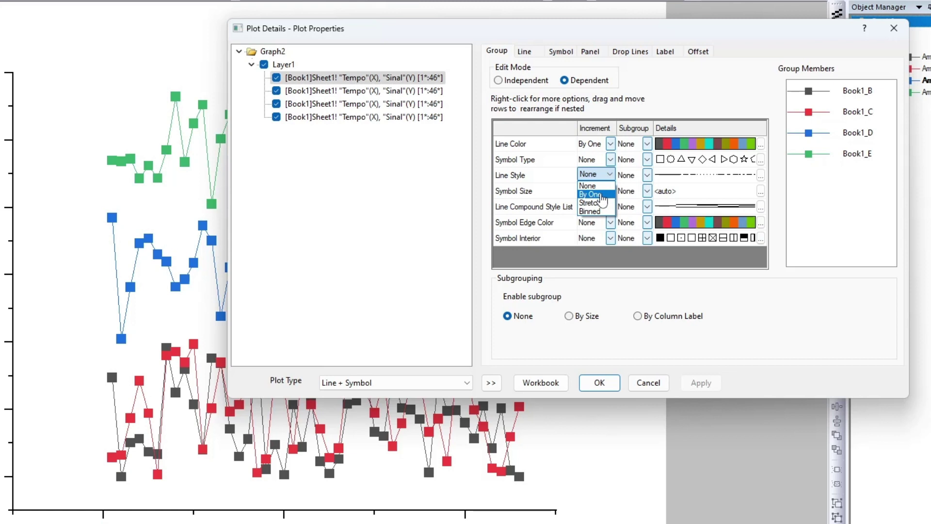
{"action": "left_click", "coordinate": [602, 195]}
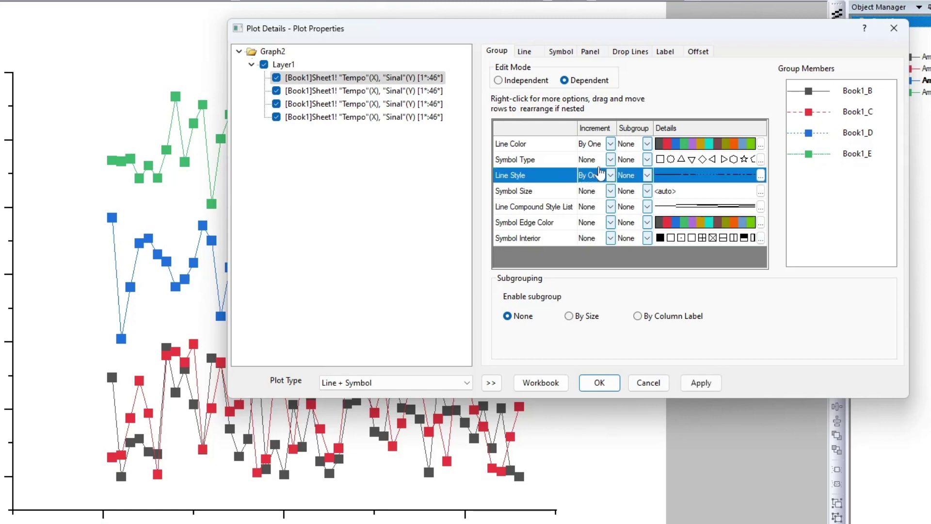
{"action": "left_click", "coordinate": [711, 385]}
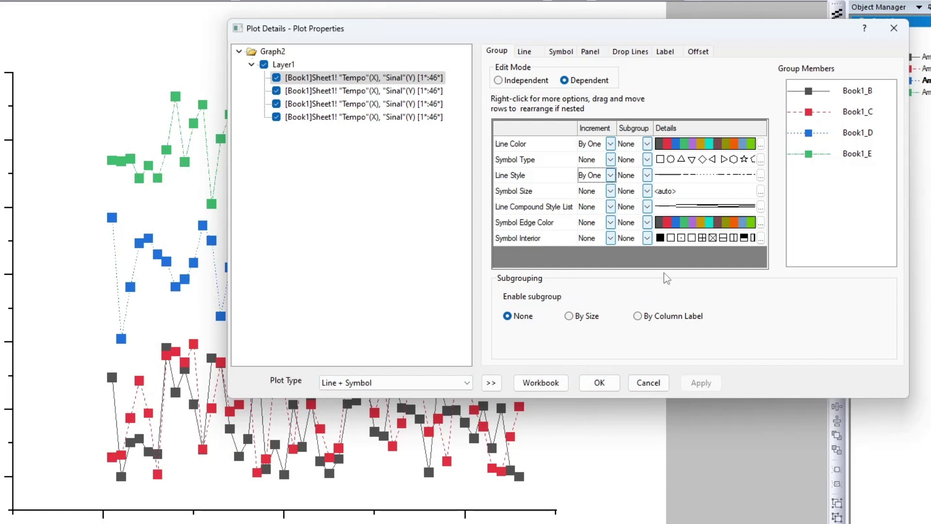
Return the group's line style increment to None and apply it
{"action": "left_click", "coordinate": [610, 175]}
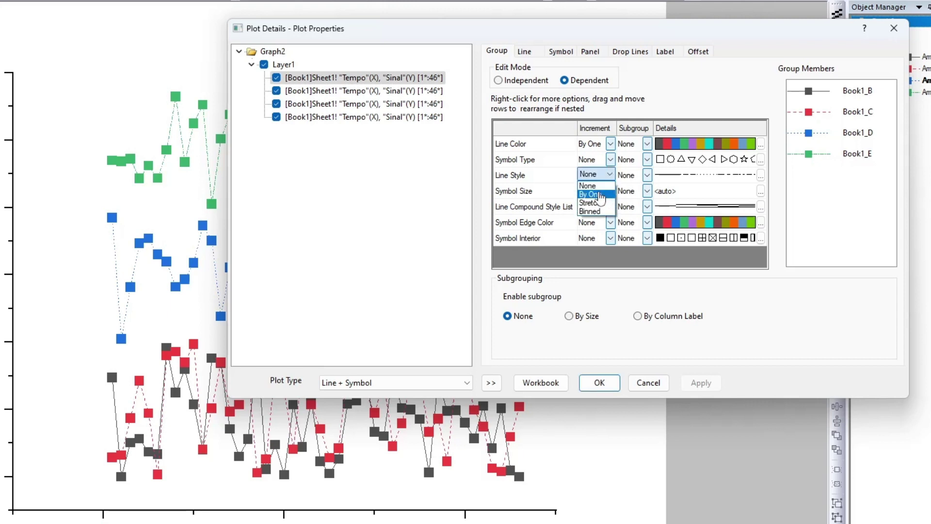
{"action": "left_click", "coordinate": [588, 185]}
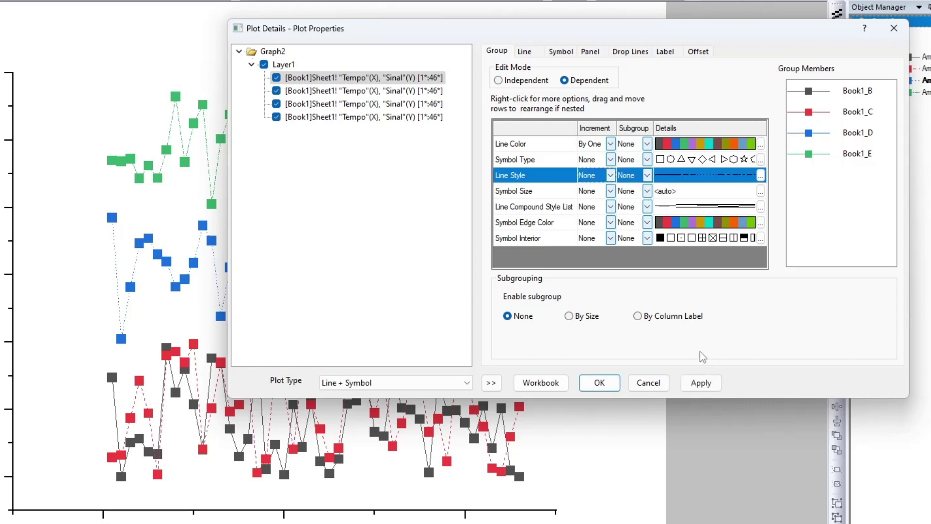
{"action": "left_click", "coordinate": [701, 383]}
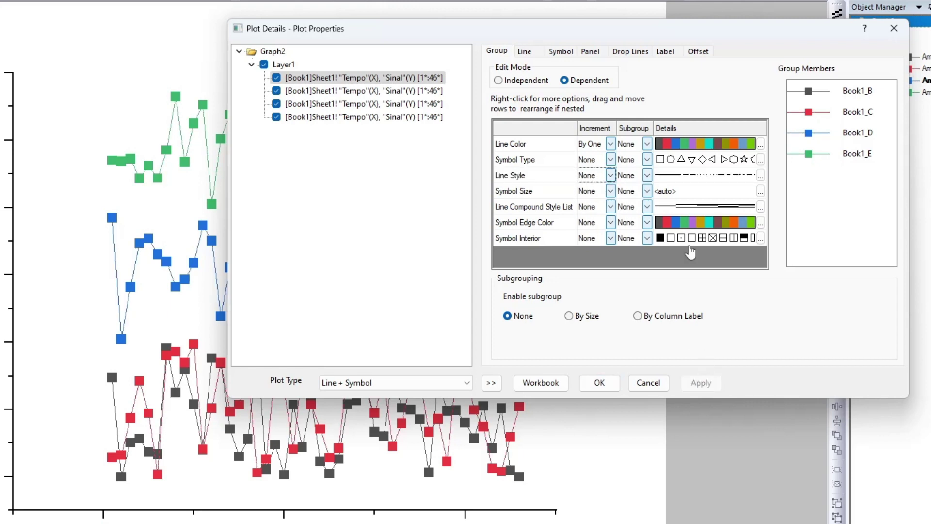
Set the line width of the grouped curves to 3 and apply it
{"action": "left_click", "coordinate": [524, 54]}
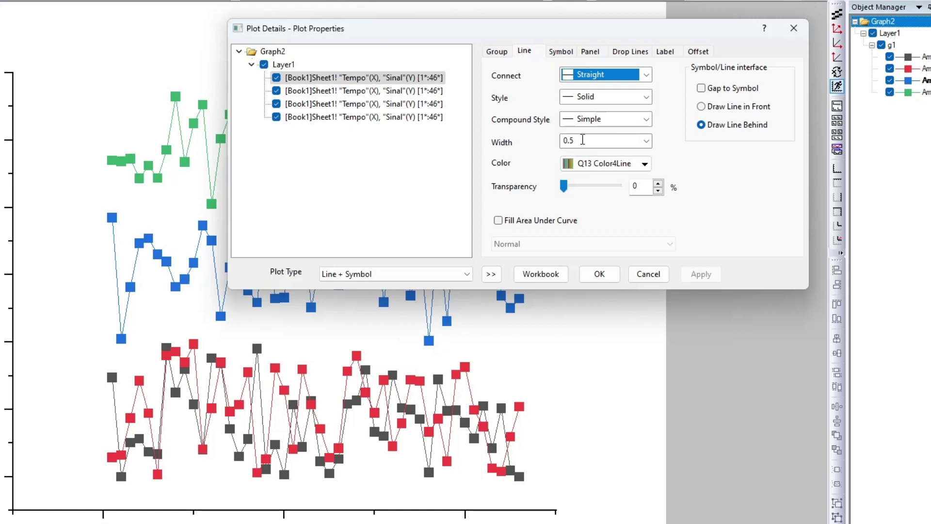
{"action": "left_click", "coordinate": [582, 142]}
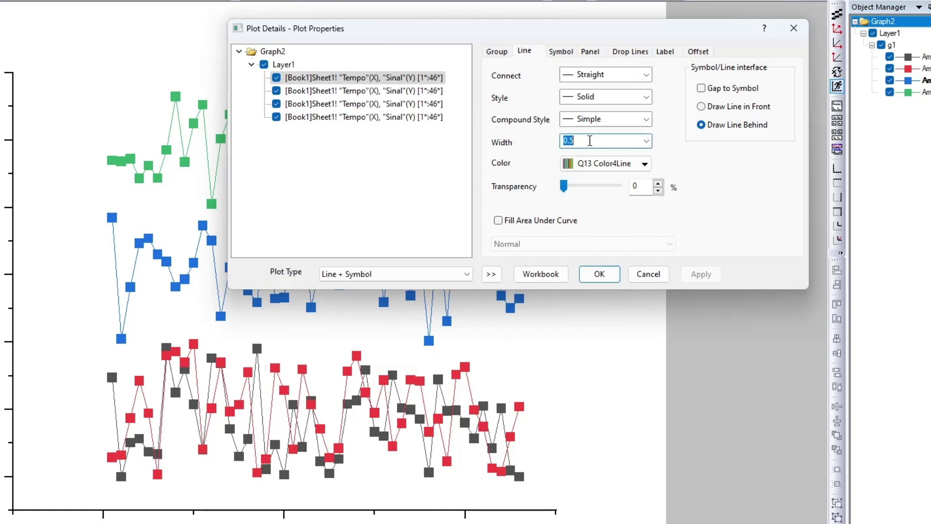
{"action": "type", "text": "3"}
{"action": "left_click", "coordinate": [699, 275]}
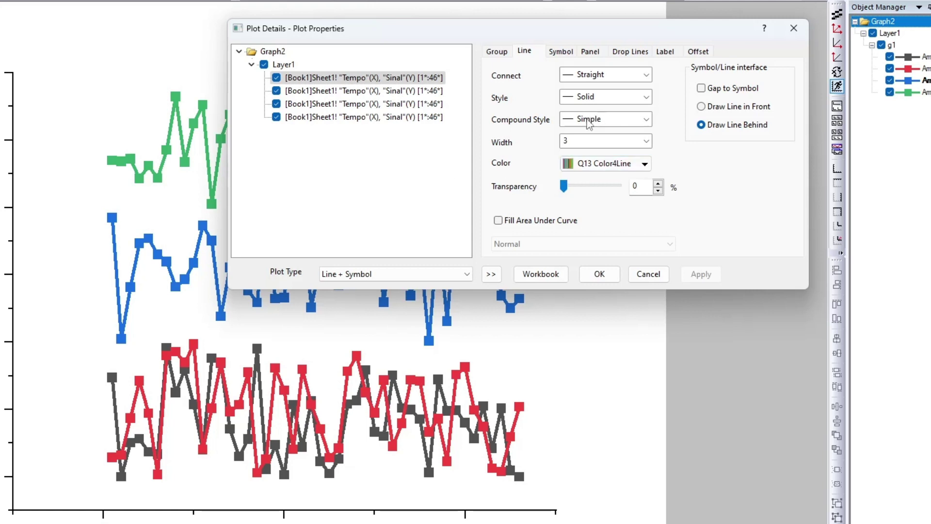
Change the line style of the grouped curves to Short Dash and apply it
{"action": "left_click", "coordinate": [595, 97]}
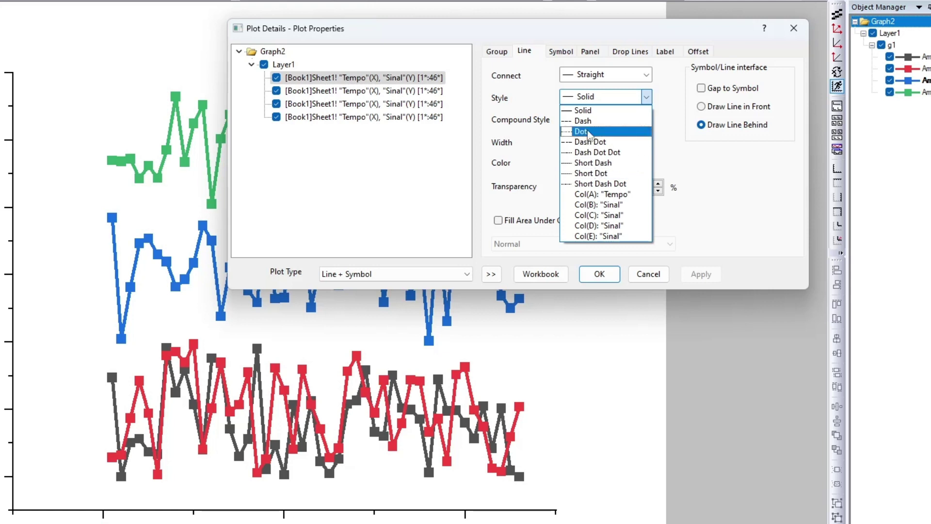
{"action": "left_click", "coordinate": [615, 166]}
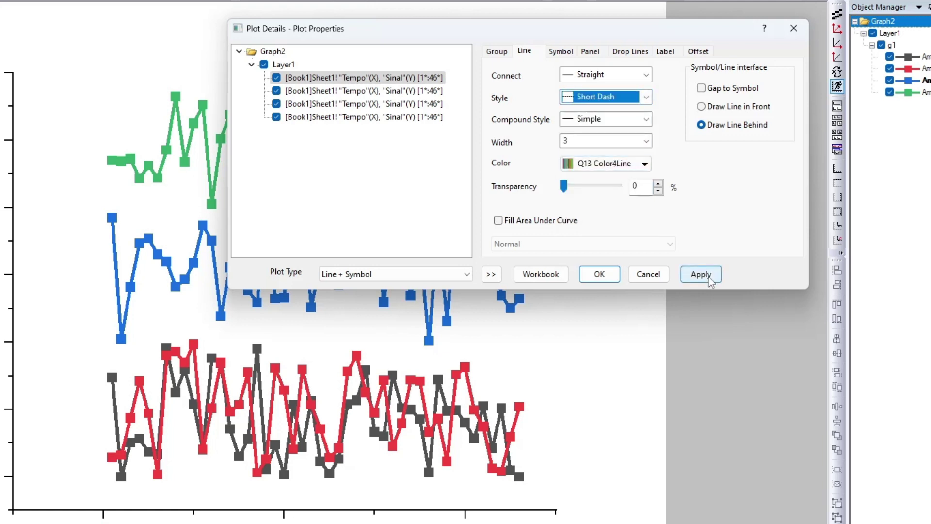
{"action": "left_click", "coordinate": [711, 274]}
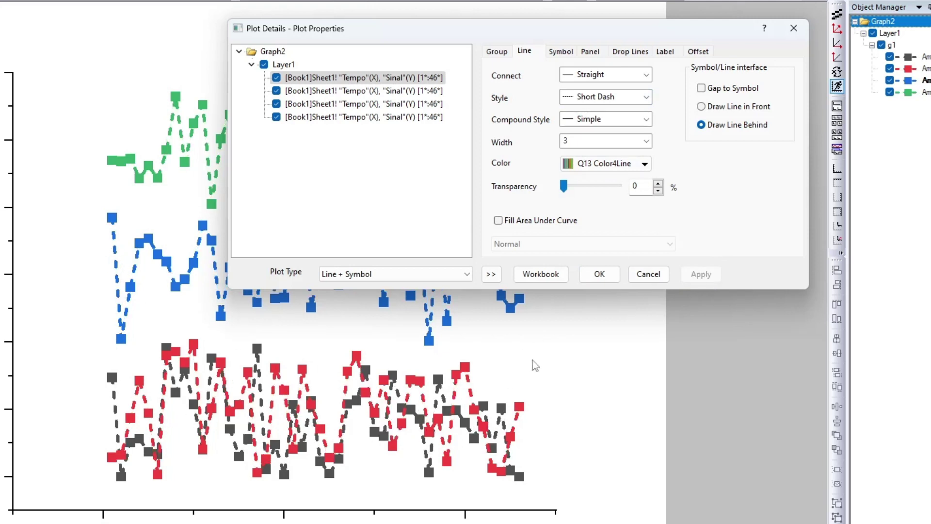
Switch the line style of the grouped curves to Dash and apply it
{"action": "left_click", "coordinate": [646, 96]}
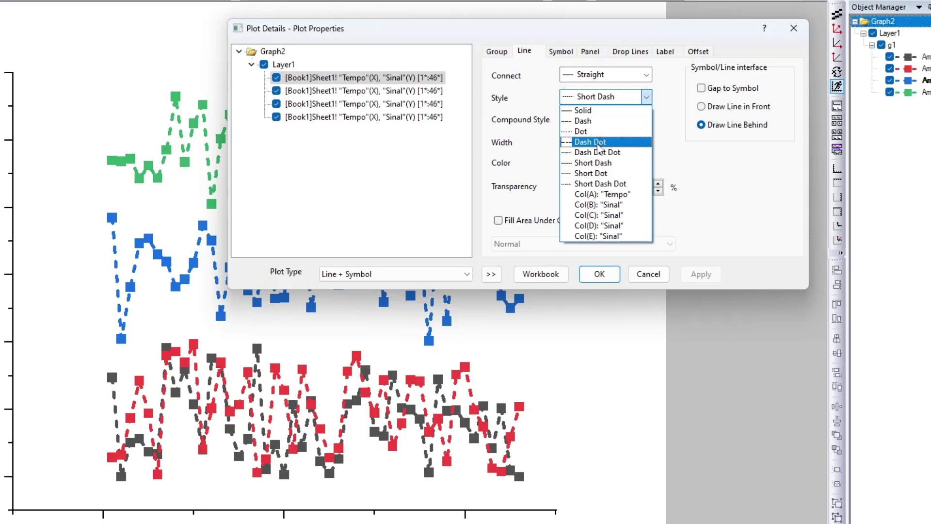
{"action": "left_click", "coordinate": [625, 121]}
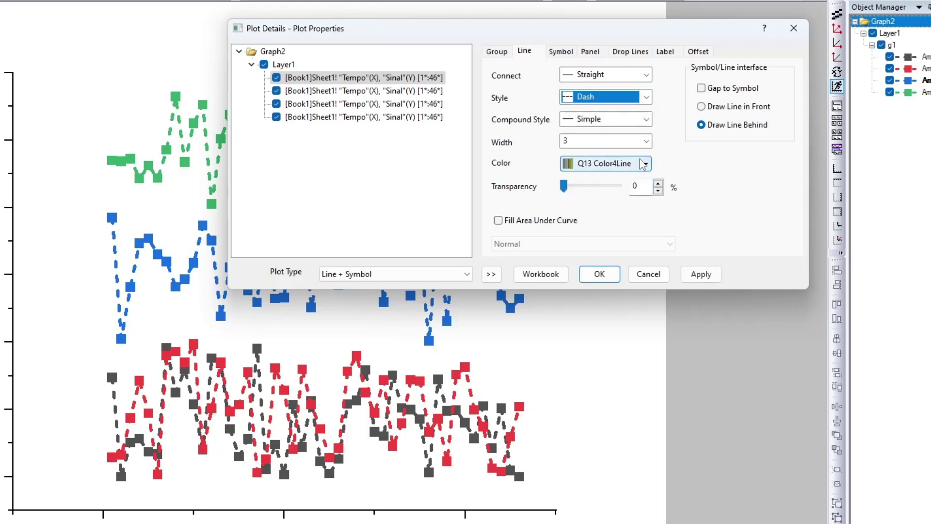
{"action": "left_click", "coordinate": [645, 97]}
{"action": "left_click", "coordinate": [645, 97]}
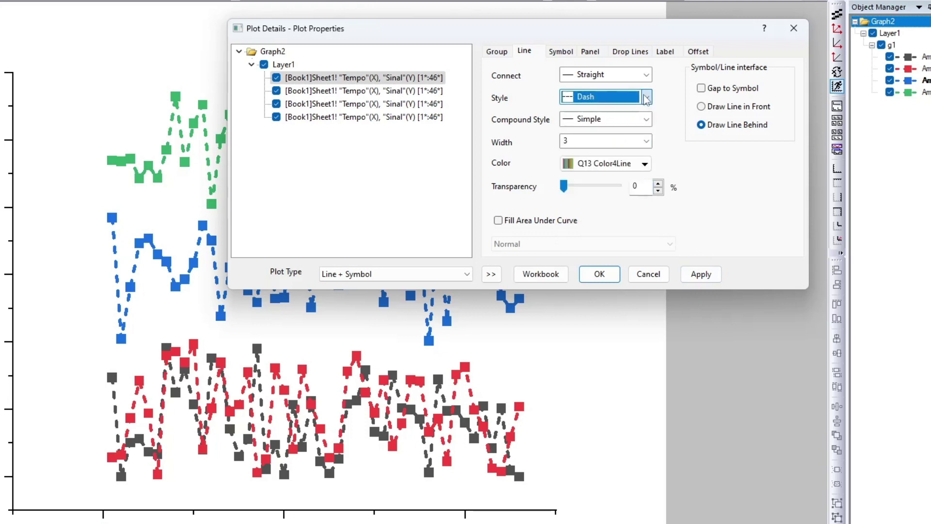
{"action": "left_click", "coordinate": [710, 275]}
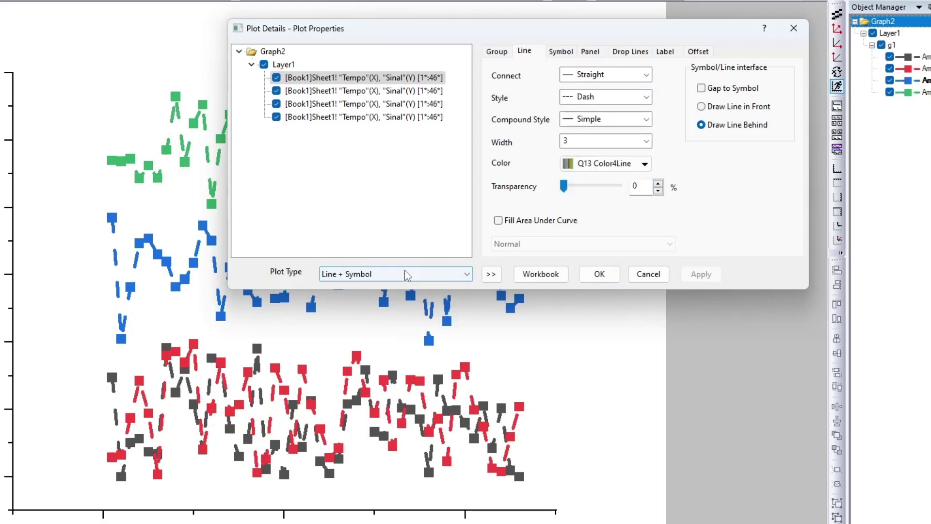
Return the line style of the grouped curves to Solid and apply it
{"action": "left_click", "coordinate": [646, 97]}
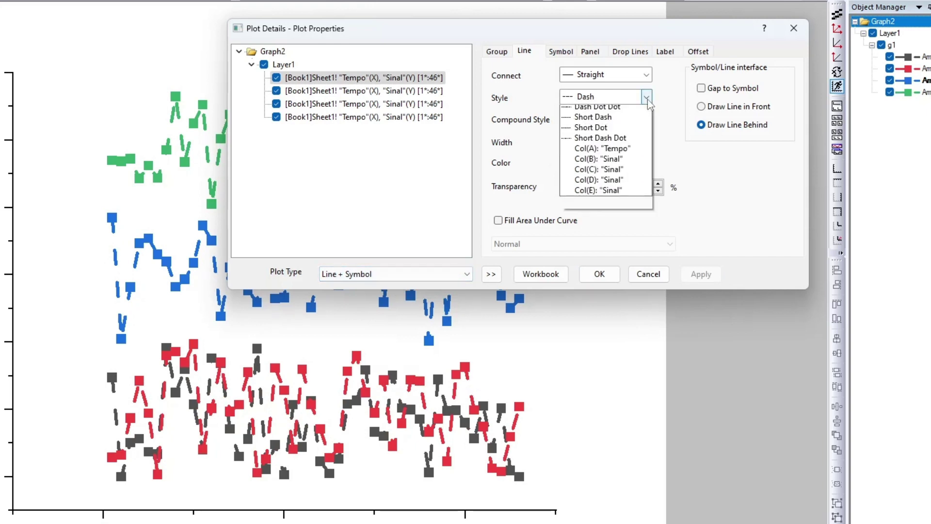
{"action": "left_click", "coordinate": [629, 111]}
{"action": "left_click", "coordinate": [701, 274]}
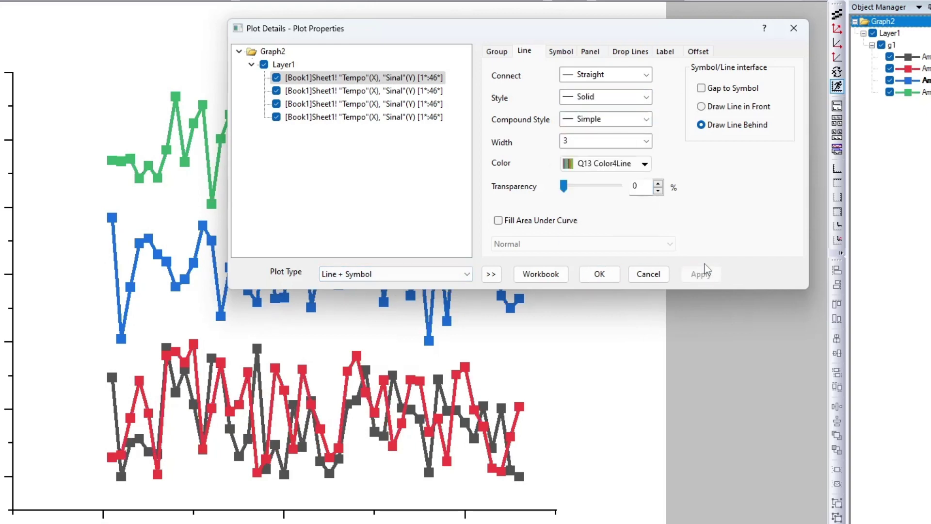
Change the curves' symbols to open squares and apply the change
{"action": "left_click", "coordinate": [549, 53]}
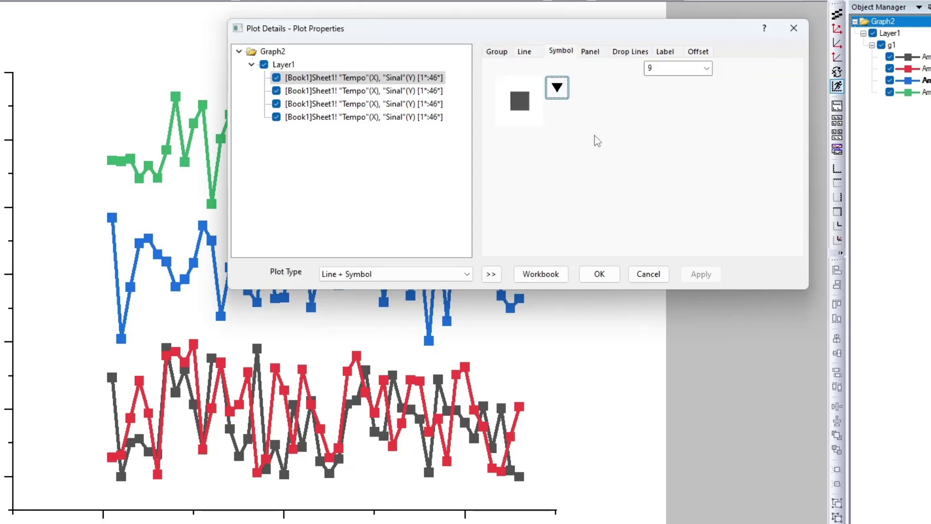
{"action": "left_click_drag", "start_coordinate": [585, 34], "coordinate": [629, 26]}
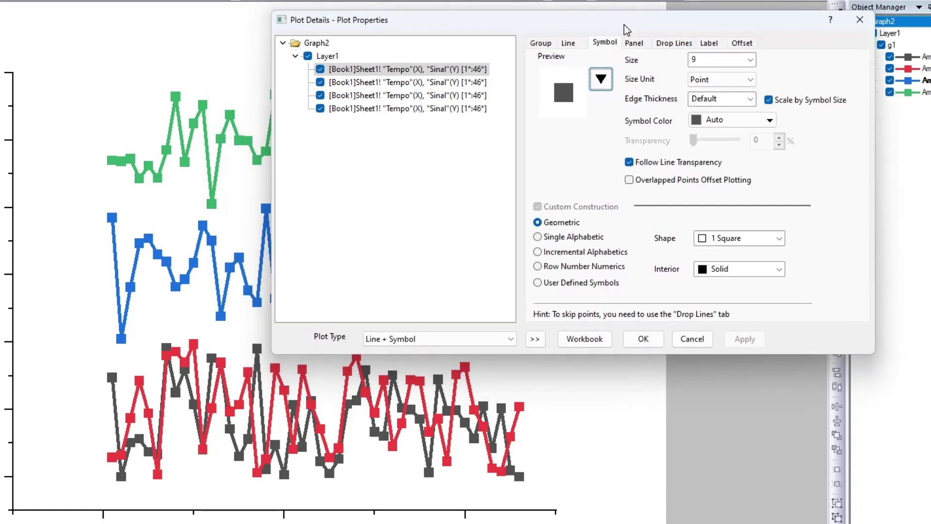
{"action": "left_click", "coordinate": [603, 90]}
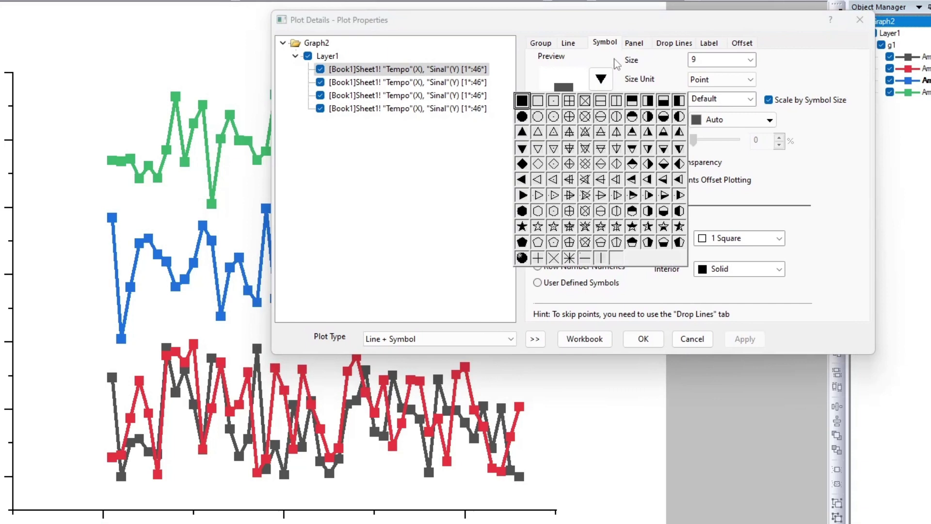
{"action": "left_click", "coordinate": [544, 106]}
{"action": "left_click", "coordinate": [758, 364]}
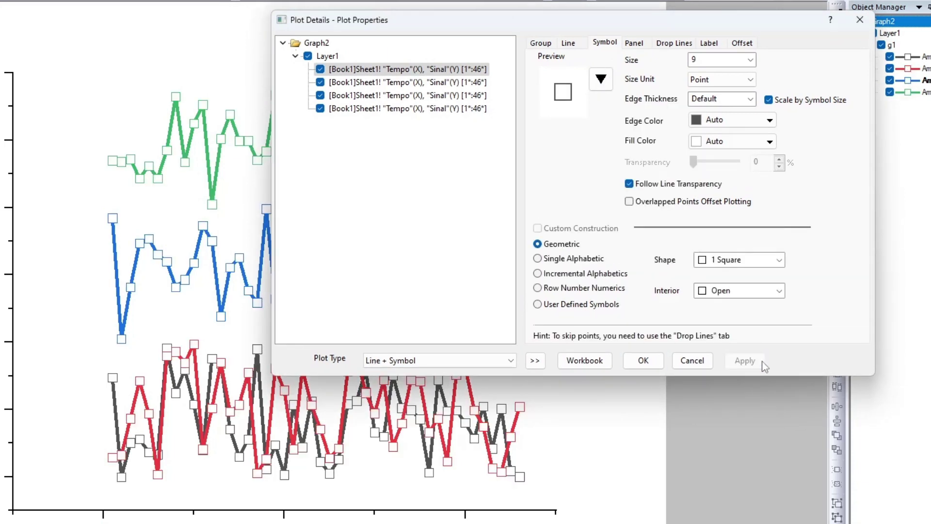
Set the fill color of the open square symbols to None and apply it
{"action": "left_click", "coordinate": [712, 142]}
{"action": "left_click", "coordinate": [806, 177]}
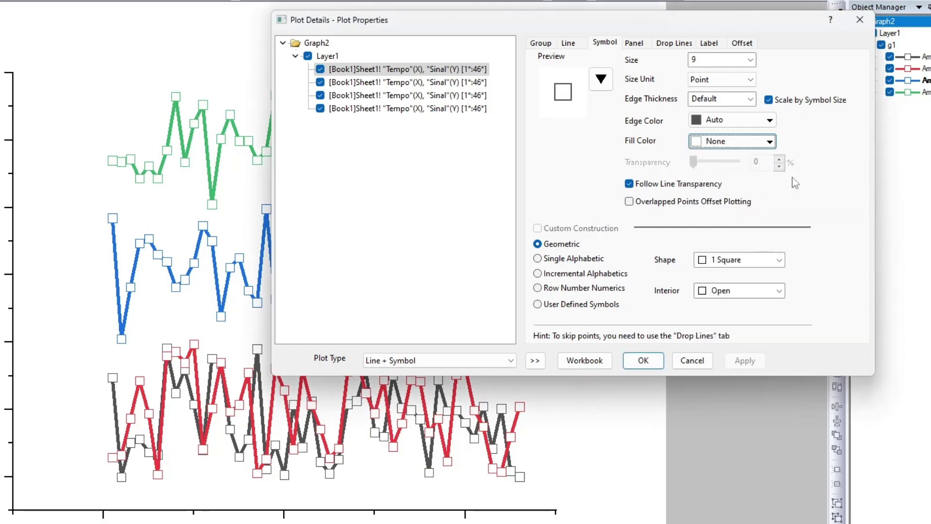
{"action": "left_click", "coordinate": [746, 363]}
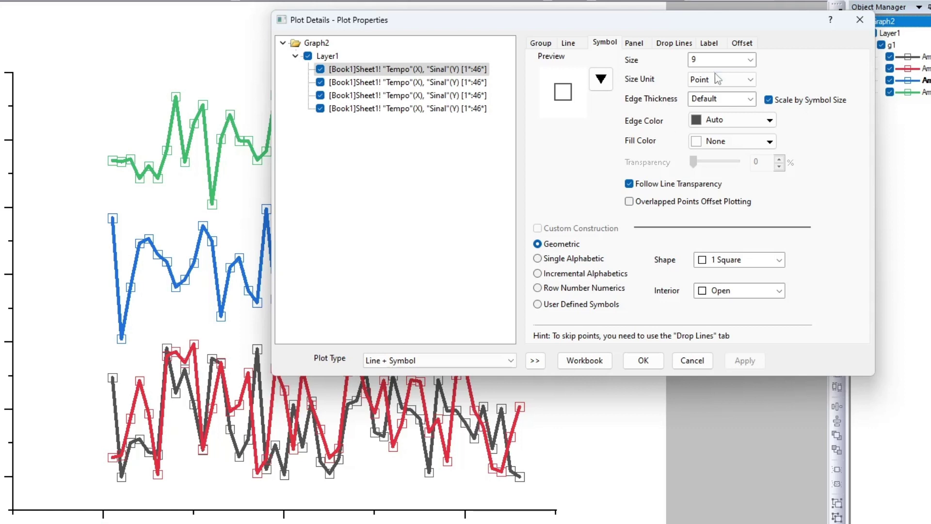
Set the symbol size to 12 and apply it to the curves
{"action": "left_click", "coordinate": [729, 61]}
{"action": "left_click", "coordinate": [751, 60]}
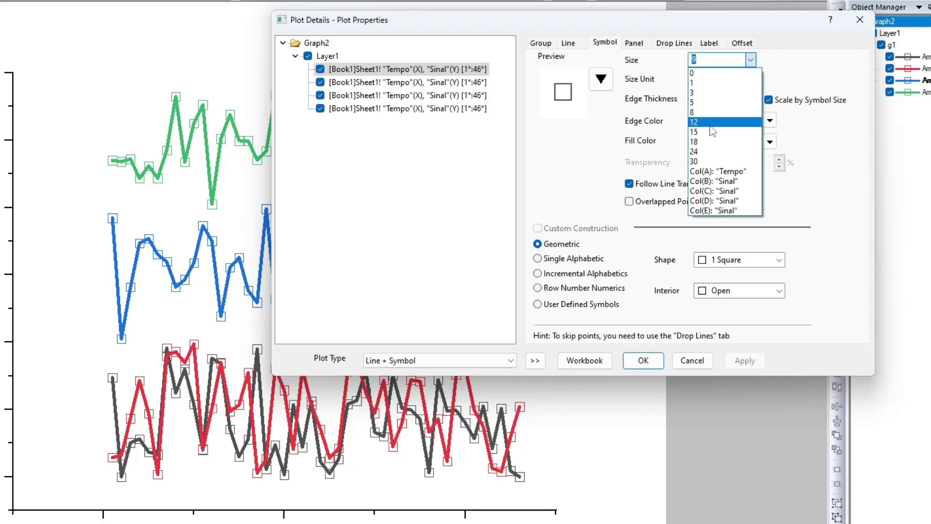
{"action": "left_click", "coordinate": [710, 141]}
{"action": "left_click", "coordinate": [746, 361]}
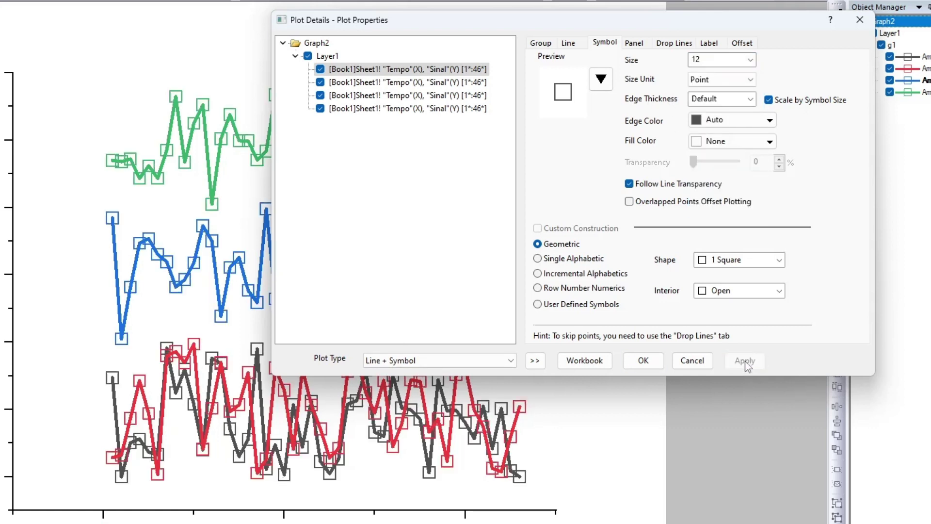
Try symbol edge thickness values of 30 and 50, applying 50 to the curves
{"action": "left_click", "coordinate": [751, 99]}
{"action": "left_click", "coordinate": [720, 160]}
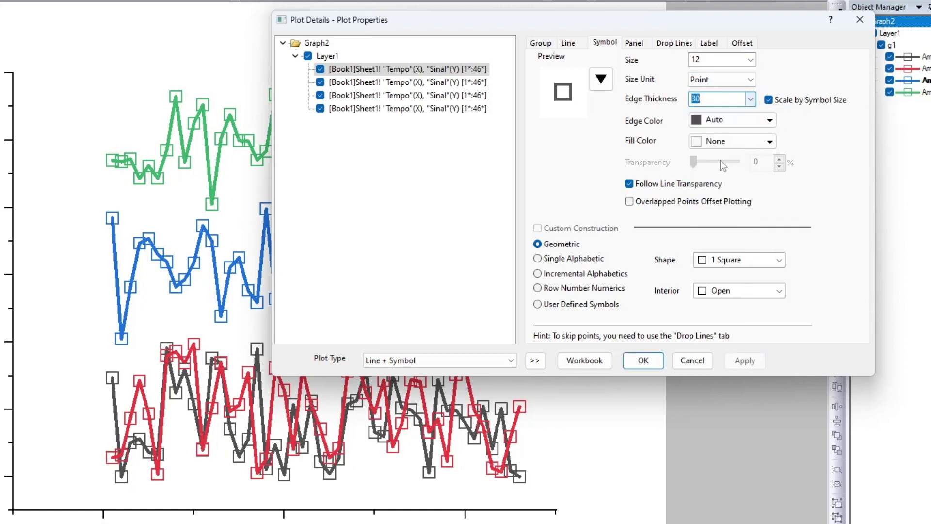
{"action": "left_click", "coordinate": [751, 100]}
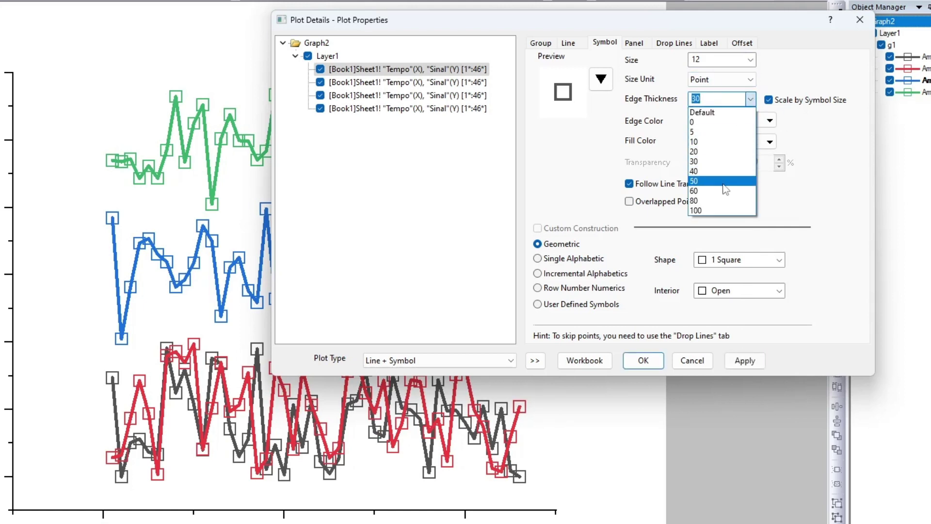
{"action": "left_click", "coordinate": [723, 181]}
{"action": "left_click", "coordinate": [745, 360]}
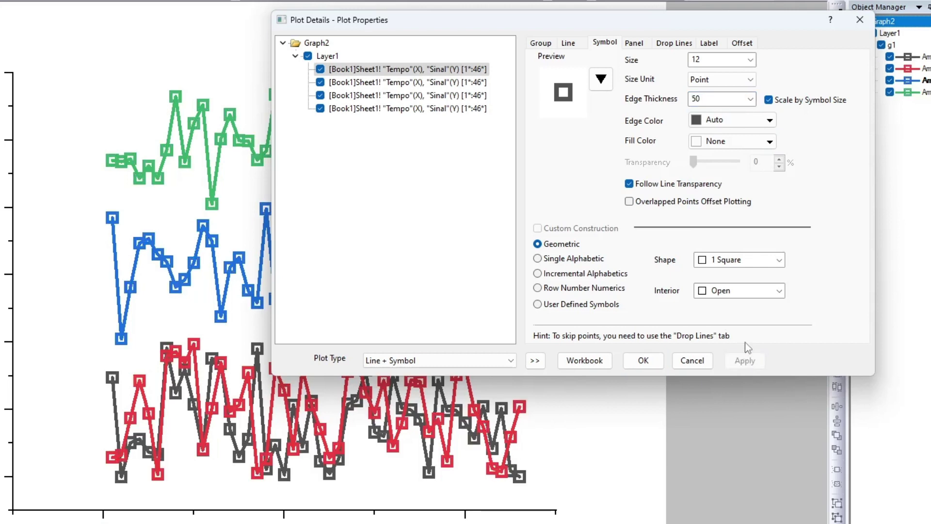
Set the symbol edge thickness to 20 and apply it
{"action": "left_click", "coordinate": [751, 99]}
{"action": "left_click", "coordinate": [720, 150]}
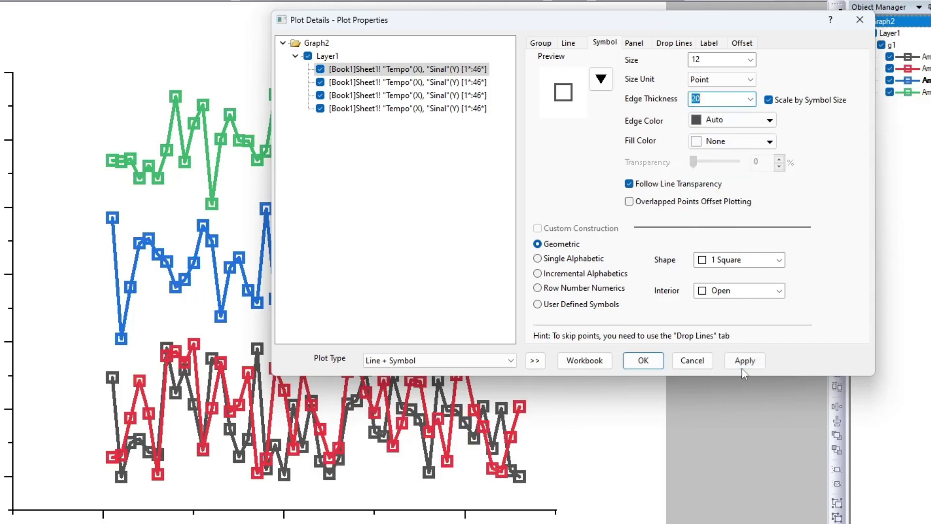
{"action": "left_click", "coordinate": [745, 363]}
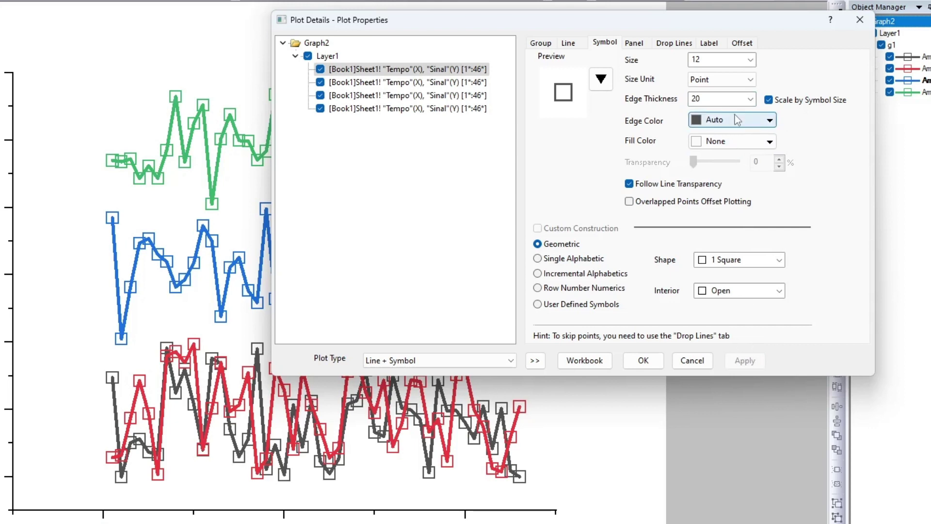
Enable skipping of data points in the drop line settings with an interval of 2 and apply it
{"action": "left_click", "coordinate": [644, 43]}
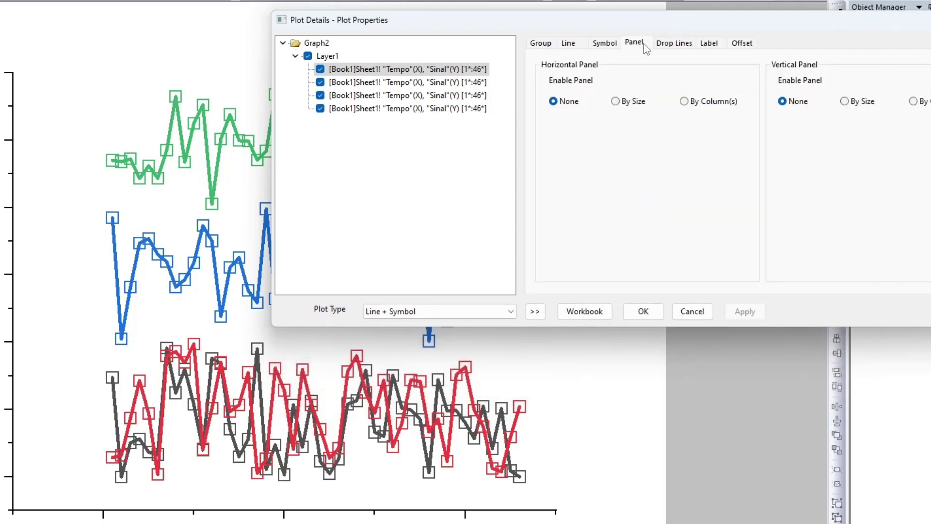
{"action": "left_click_drag", "start_coordinate": [651, 13], "coordinate": [483, 15]}
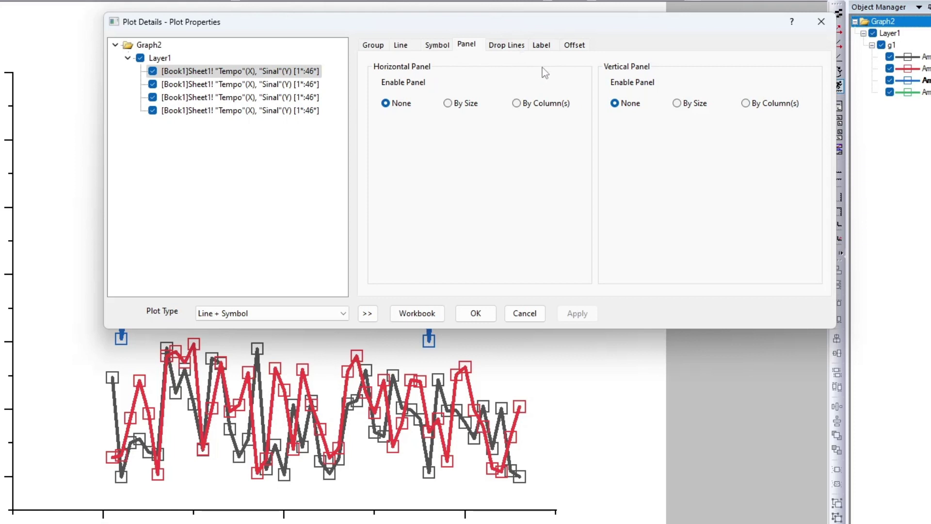
{"action": "left_click", "coordinate": [514, 48]}
{"action": "left_click_drag", "start_coordinate": [484, 25], "coordinate": [738, 19]}
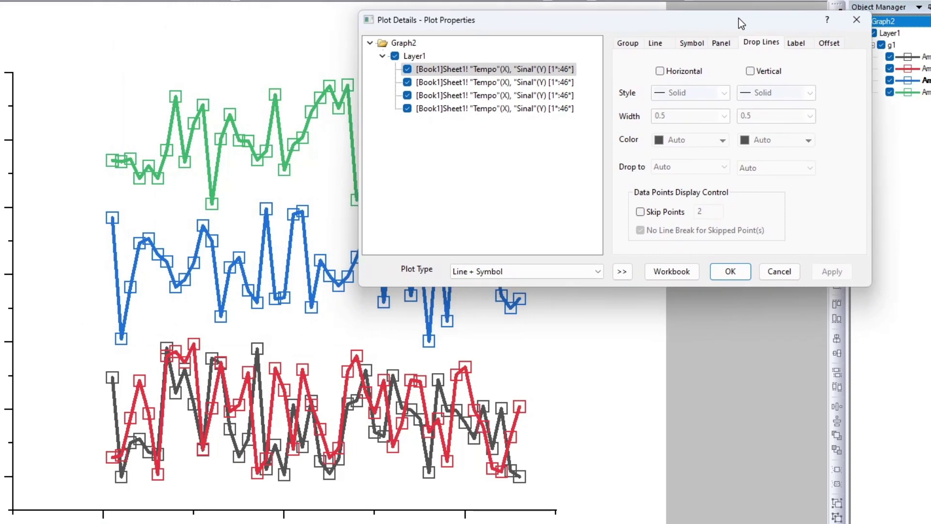
{"action": "left_click", "coordinate": [639, 212]}
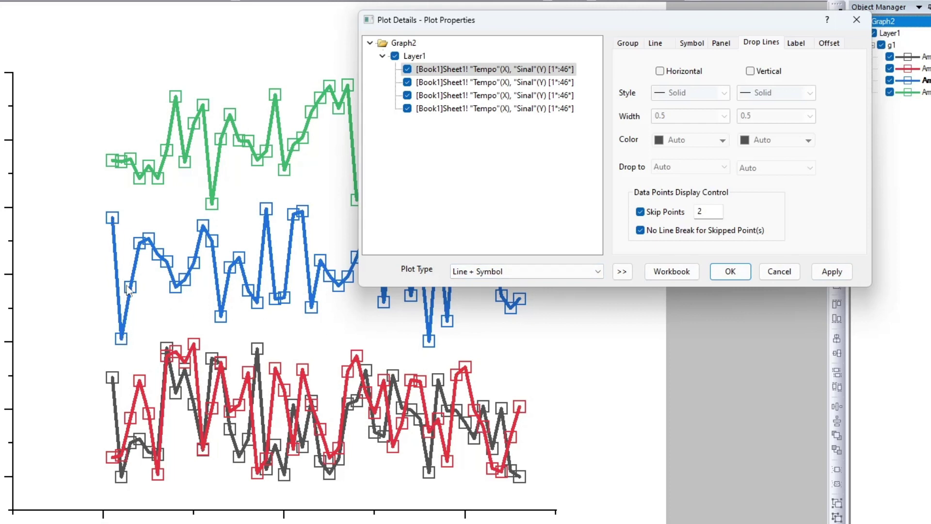
{"action": "left_click", "coordinate": [843, 275]}
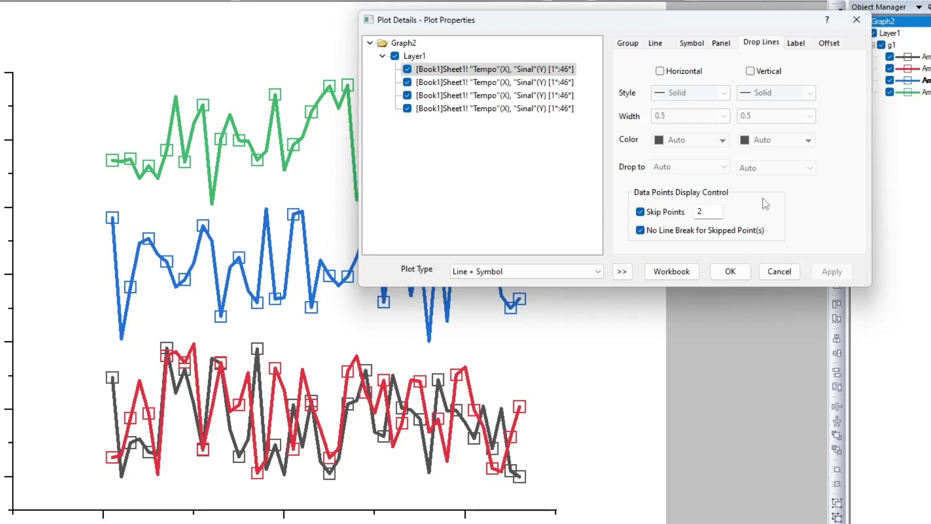
Apply a skip points interval of 3, and turn point skipping off again for all curves
{"action": "double_click", "coordinate": [704, 211]}
{"action": "type", "text": "3"}
{"action": "left_click", "coordinate": [830, 273]}
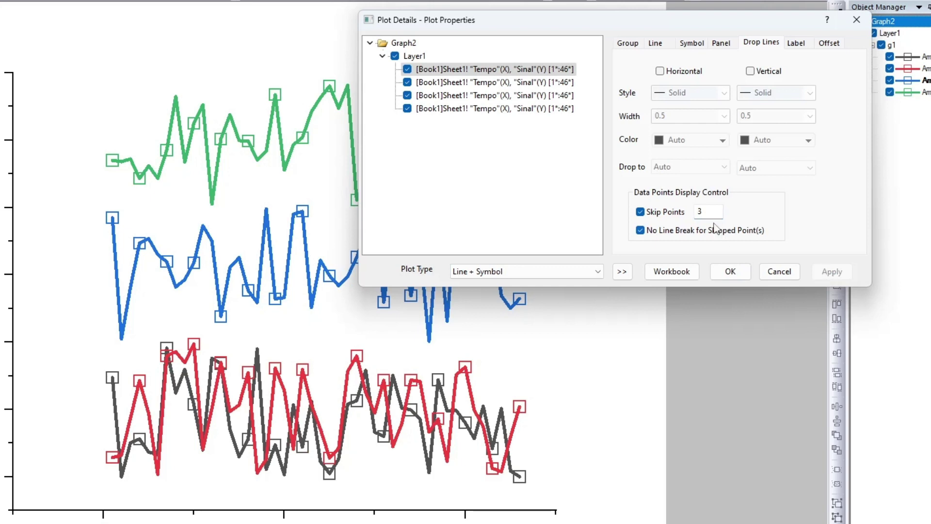
{"action": "left_click", "coordinate": [641, 212]}
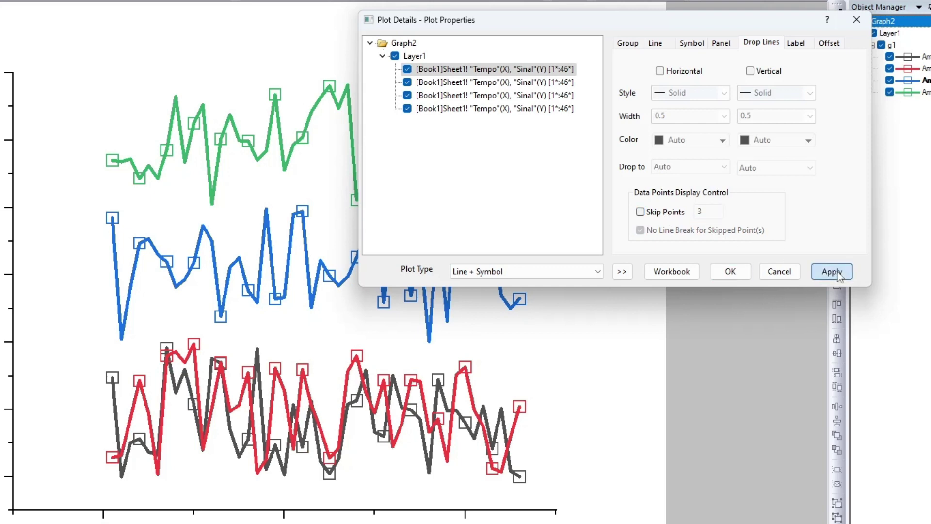
{"action": "left_click", "coordinate": [839, 272]}
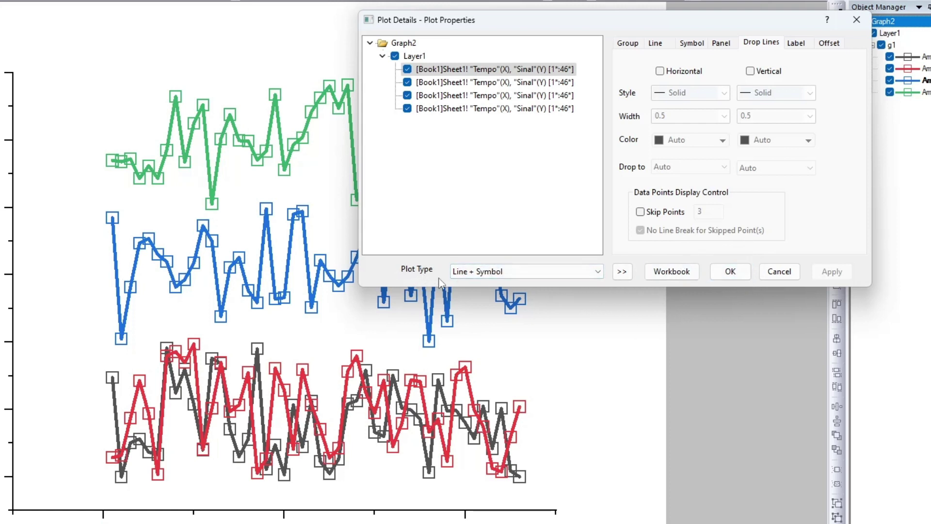
Change the plot type of the grouped curves to Line, apply it and close the plot details
{"action": "left_click", "coordinate": [527, 275]}
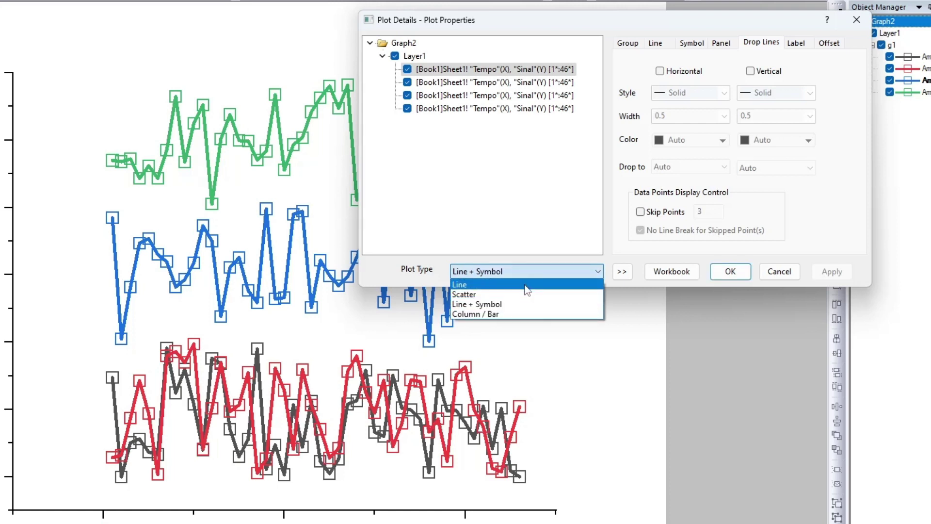
{"action": "left_click", "coordinate": [528, 285]}
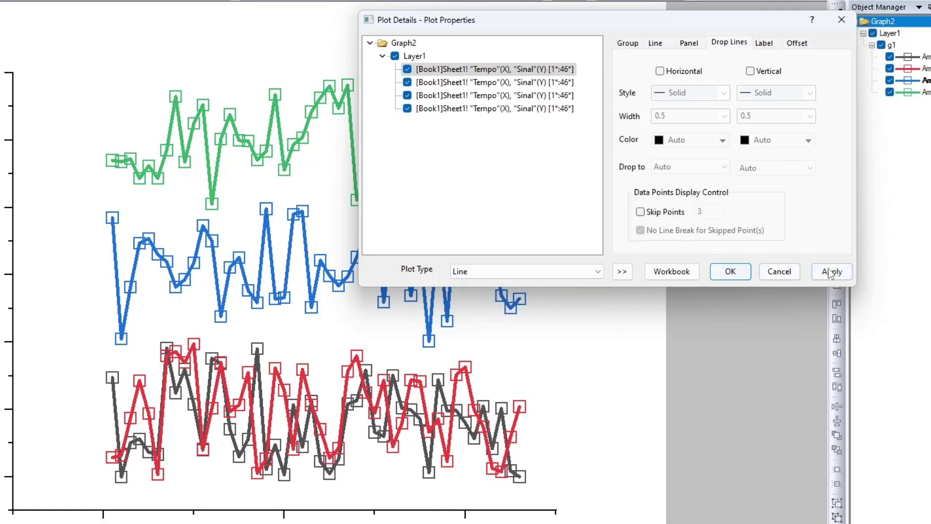
{"action": "left_click", "coordinate": [832, 272]}
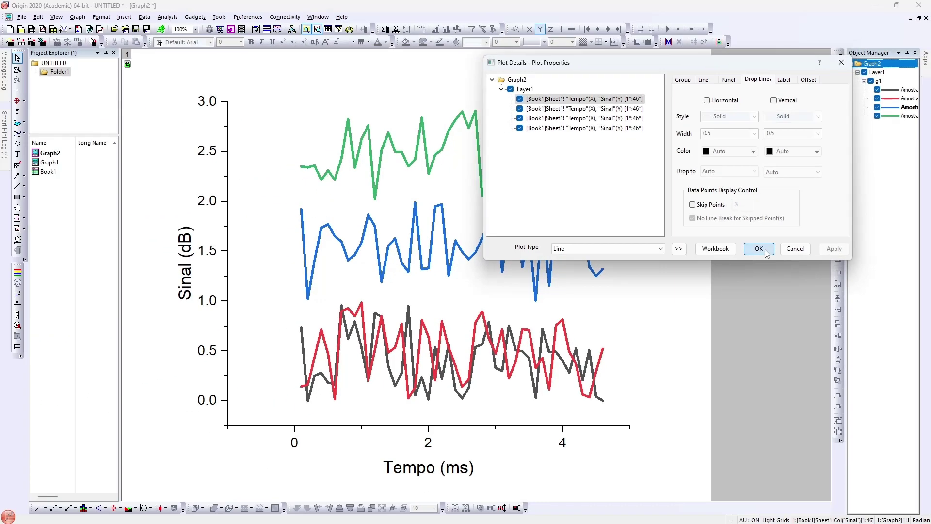
{"action": "left_click", "coordinate": [759, 249]}
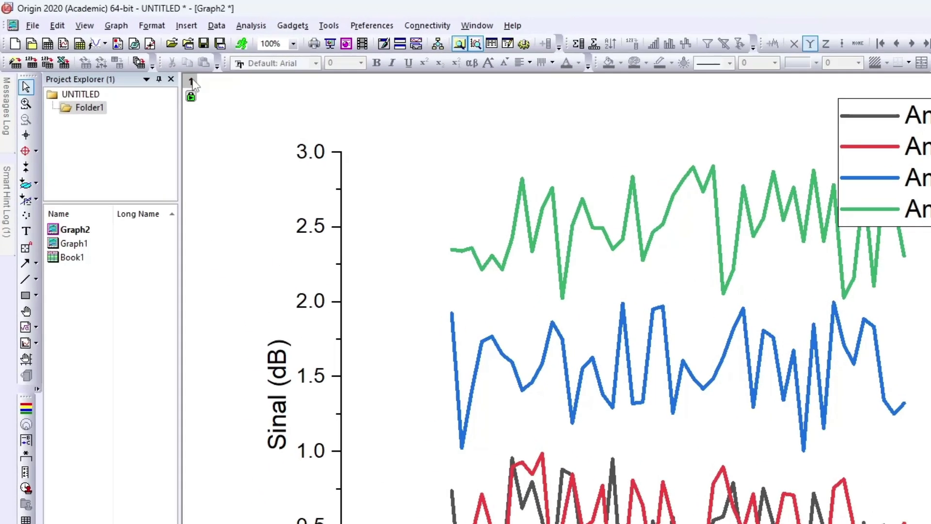
Open the layer's plot setup and move the Amostra 1 and Amostra 2 plots out of the existing group
{"action": "right_click", "coordinate": [127, 54]}
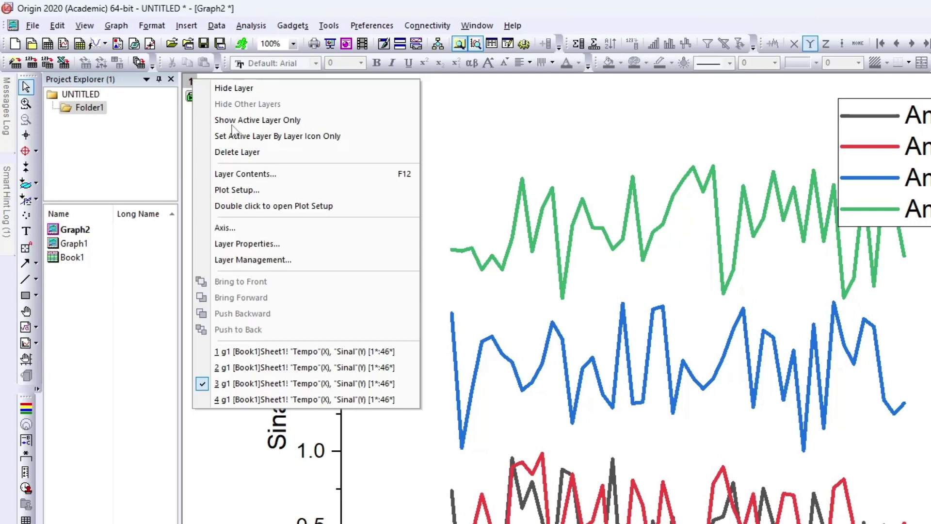
{"action": "left_click", "coordinate": [262, 190]}
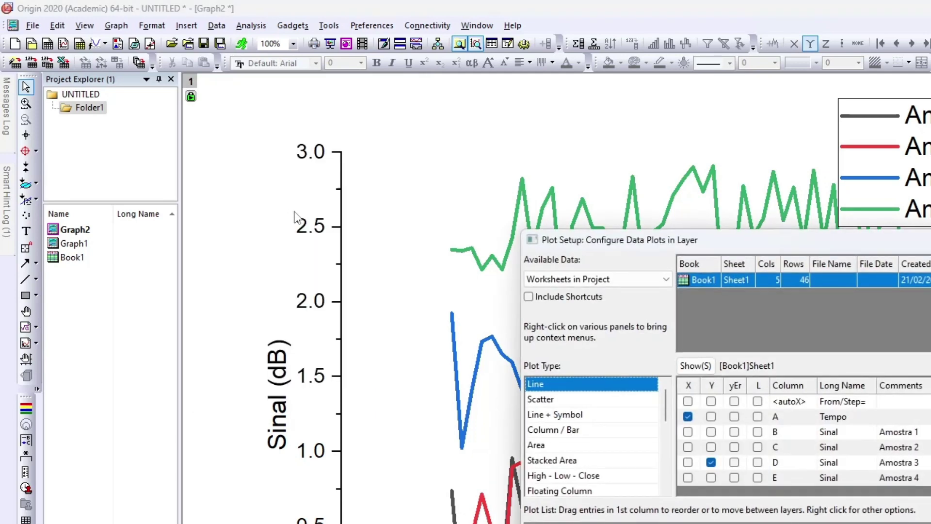
{"action": "left_click_drag", "start_coordinate": [833, 249], "coordinate": [925, 134]}
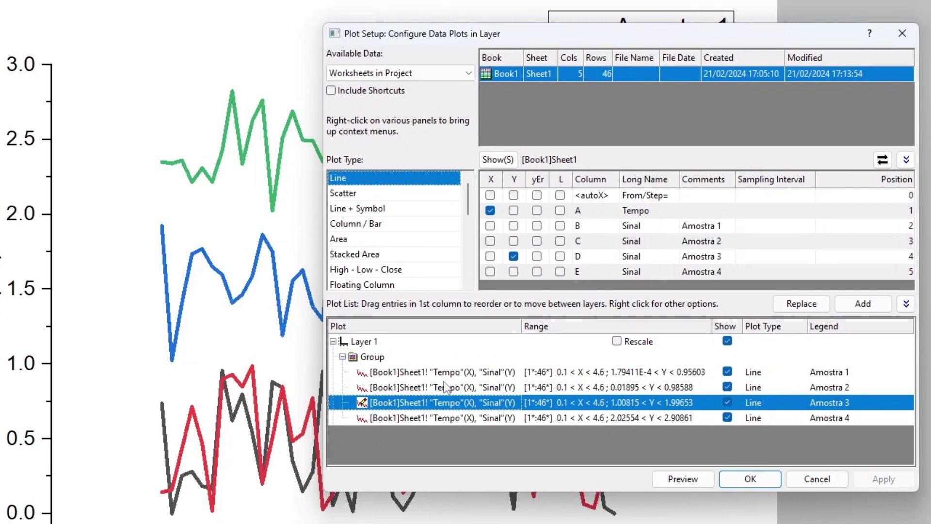
{"action": "left_click", "coordinate": [395, 373]}
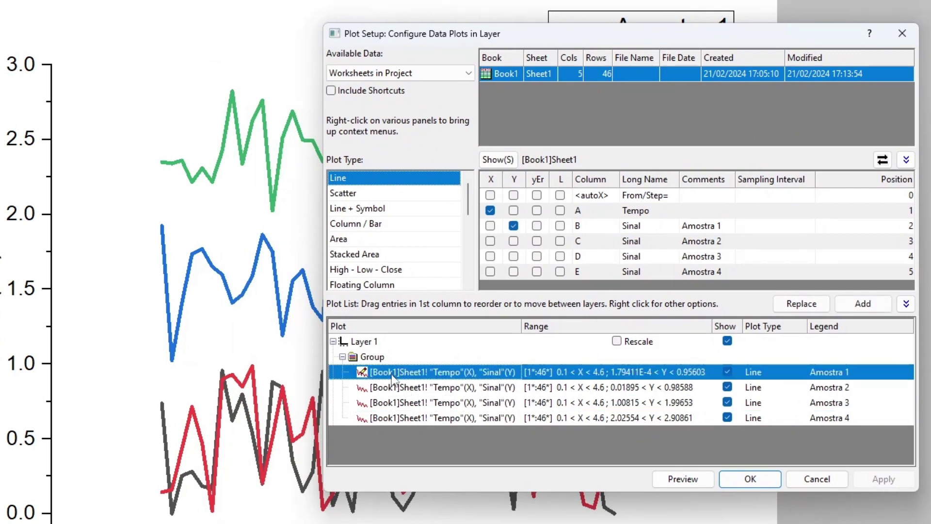
{"action": "mouse_move", "coordinate": [393, 378]}
{"action": "left_mouse_down"}
{"action": "mouse_move", "coordinate": [392, 365]}
{"action": "mouse_move", "coordinate": [369, 353]}
{"action": "mouse_move", "coordinate": [401, 371]}
{"action": "left_mouse_up"}
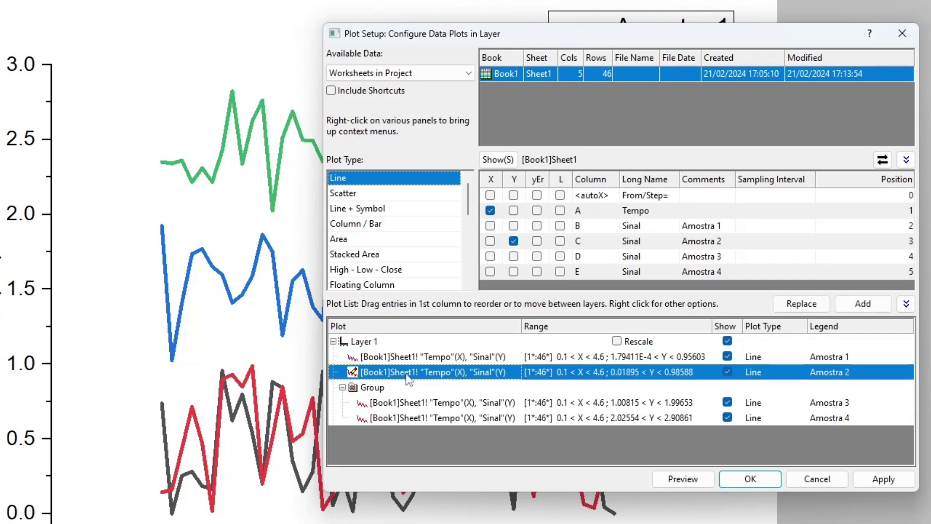
Group the Amostra 1 and Amostra 2 plots together as a separate group and confirm the plot setup
{"action": "left_click", "coordinate": [409, 359], "text": "shift"}
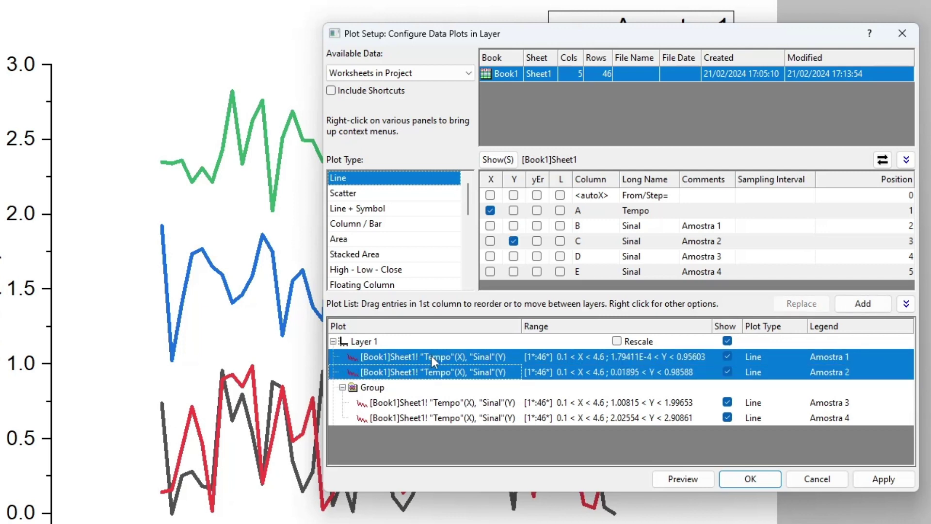
{"action": "right_click", "coordinate": [431, 356]}
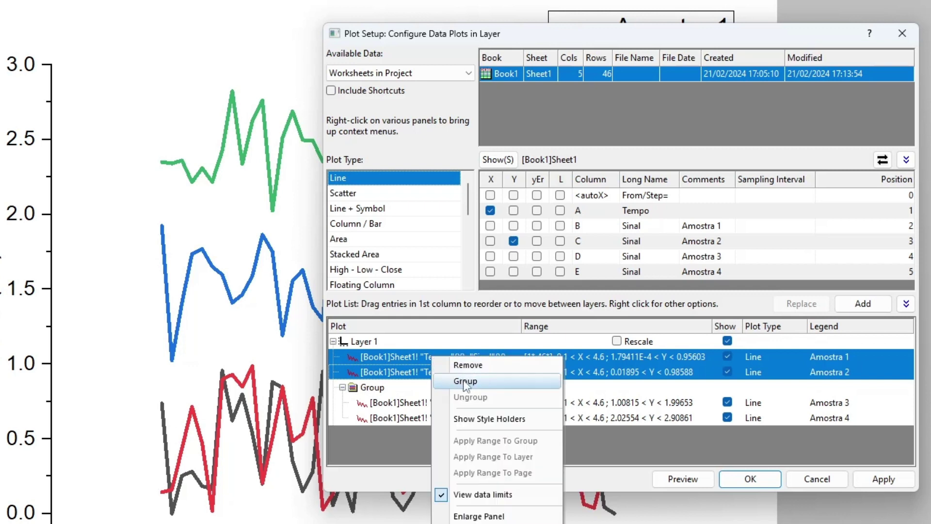
{"action": "left_click", "coordinate": [486, 382]}
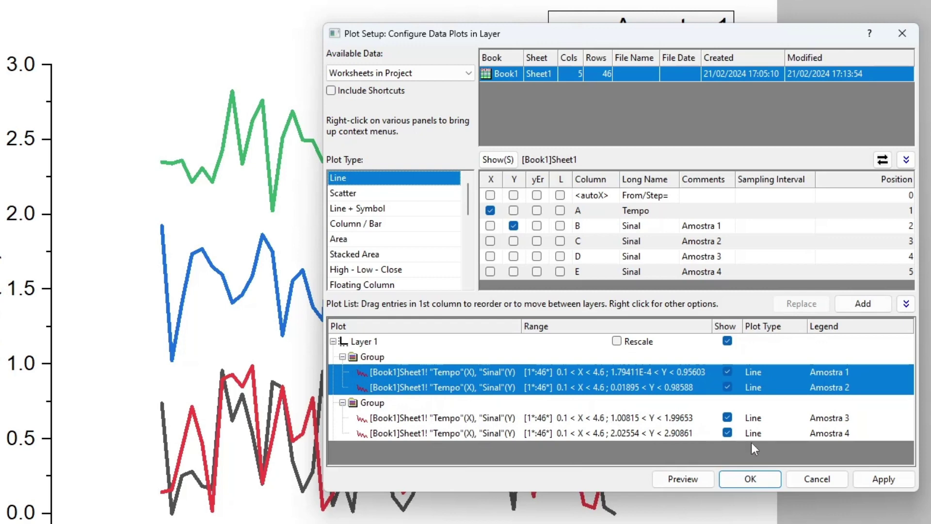
{"action": "left_click", "coordinate": [884, 479]}
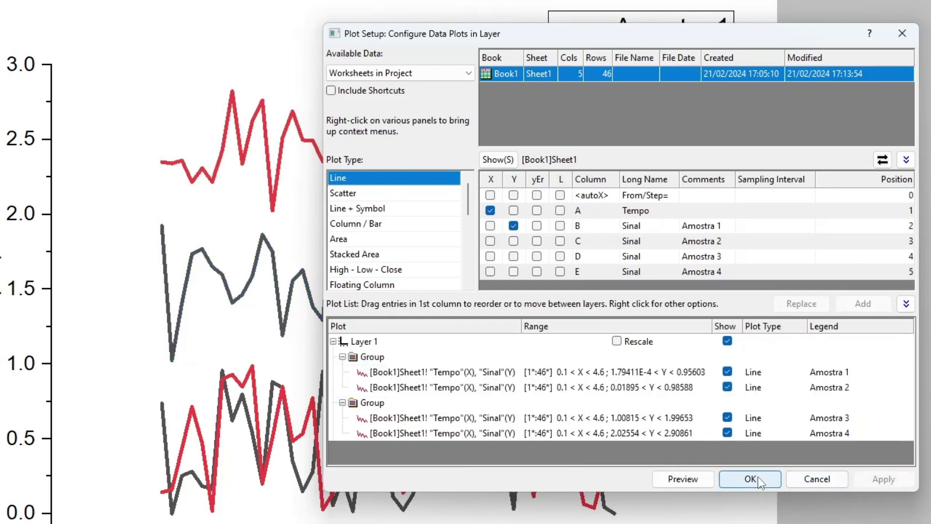
{"action": "left_click", "coordinate": [750, 479]}
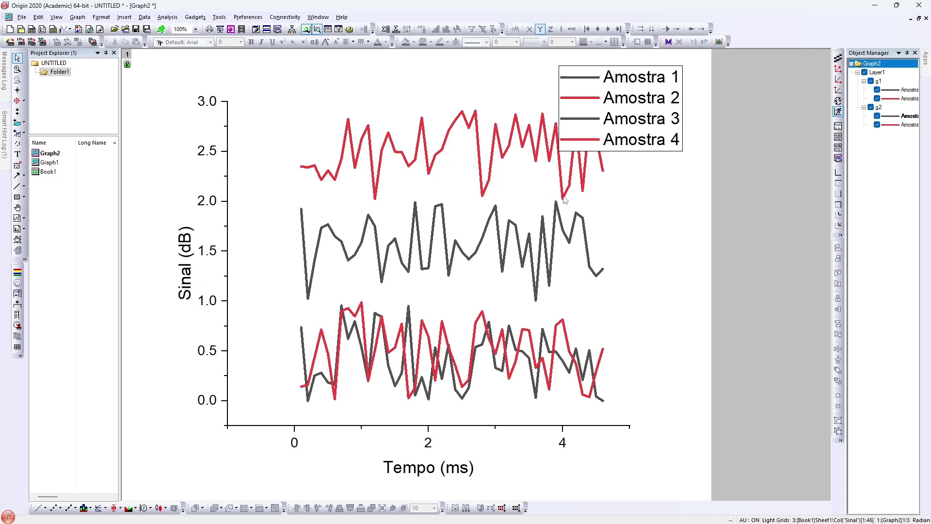
Move the legend outward past the upper right end of the curves so it clears them
{"action": "left_click", "coordinate": [641, 73]}
{"action": "left_click_drag", "start_coordinate": [640, 73], "coordinate": [695, 84]}
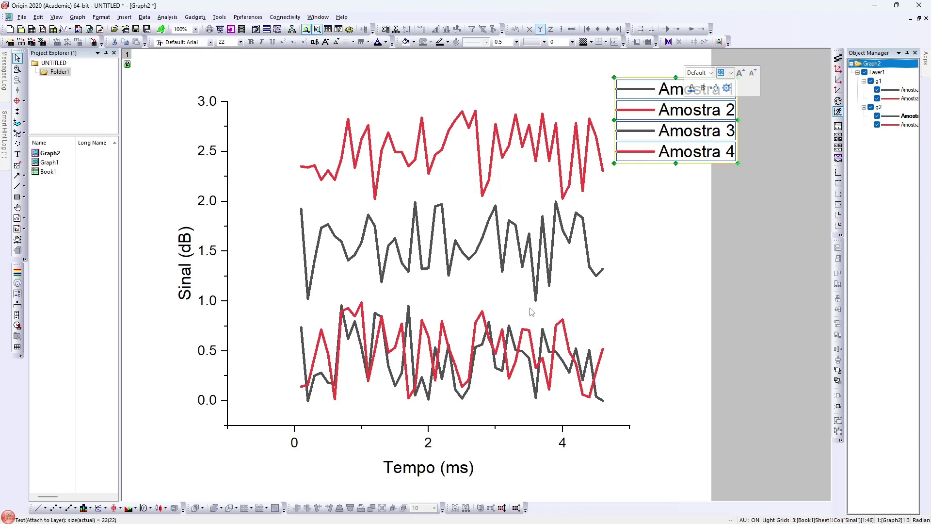
Open the plot details from the Amostra 3 curve and examine the group settings and members for the plots in both groups
{"action": "left_click", "coordinate": [547, 254]}
{"action": "double_click", "coordinate": [546, 252]}
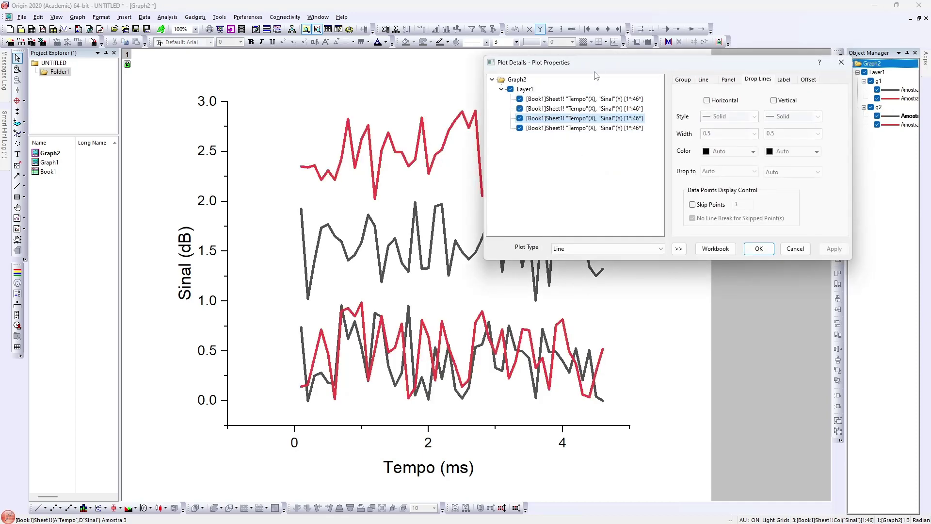
{"action": "left_click_drag", "start_coordinate": [598, 63], "coordinate": [610, 81]}
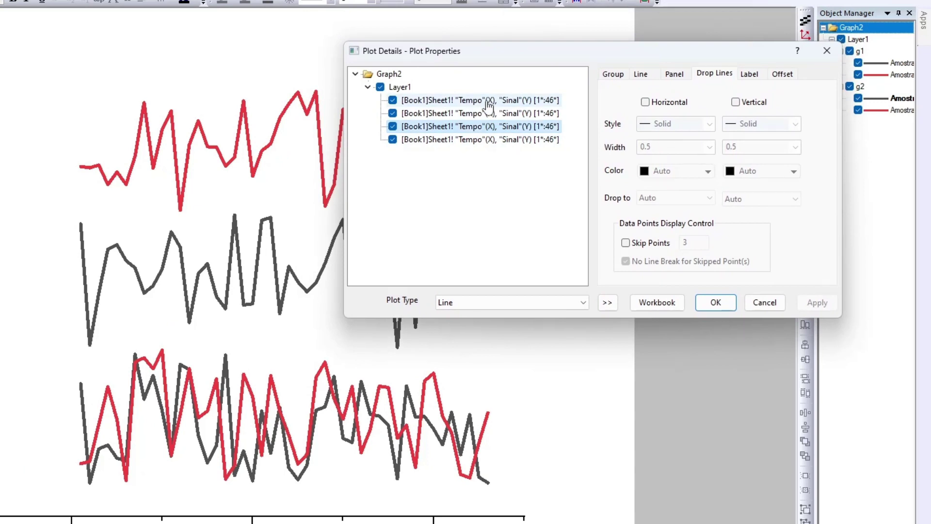
{"action": "left_click", "coordinate": [489, 102]}
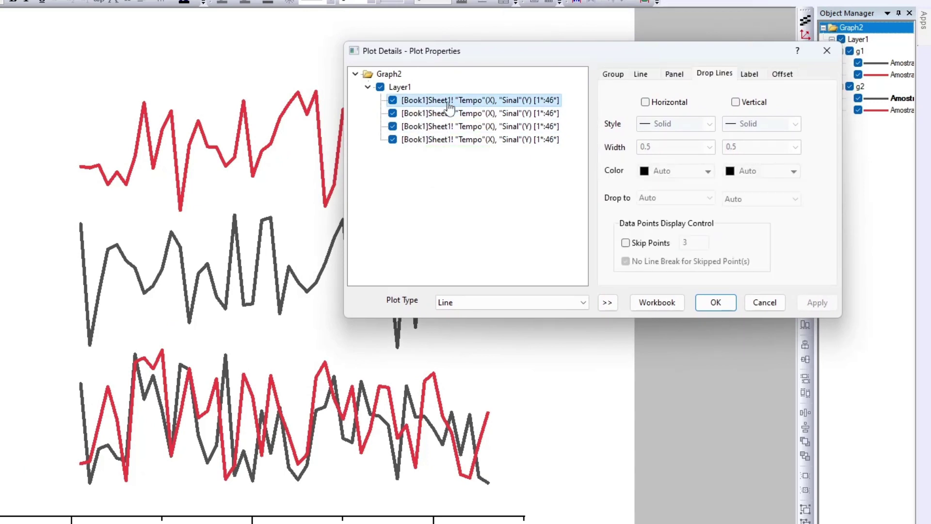
{"action": "left_click_drag", "start_coordinate": [473, 56], "coordinate": [448, 59]}
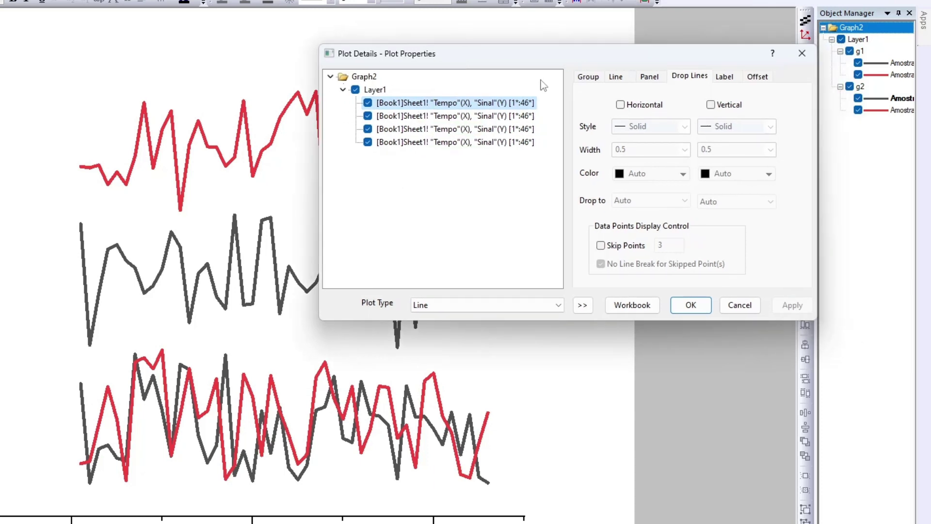
{"action": "left_click", "coordinate": [580, 80]}
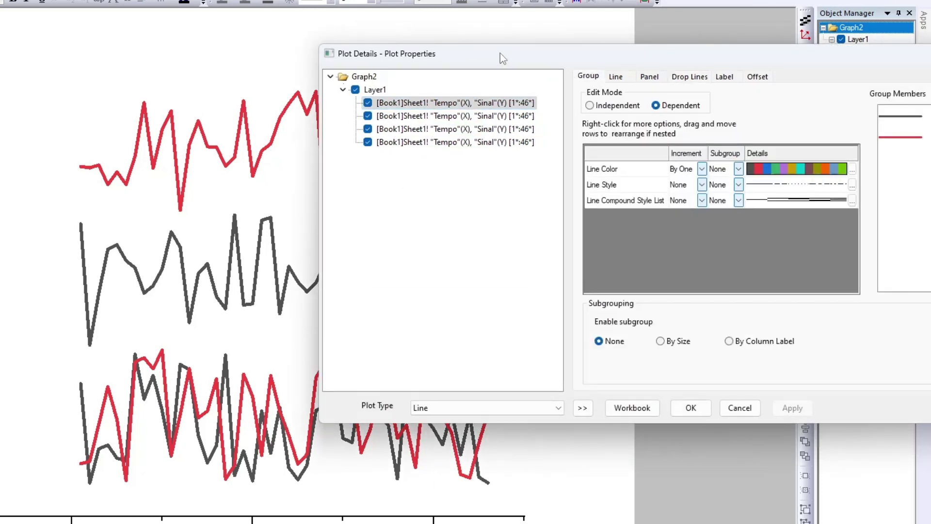
{"action": "left_click_drag", "start_coordinate": [500, 55], "coordinate": [445, 50]}
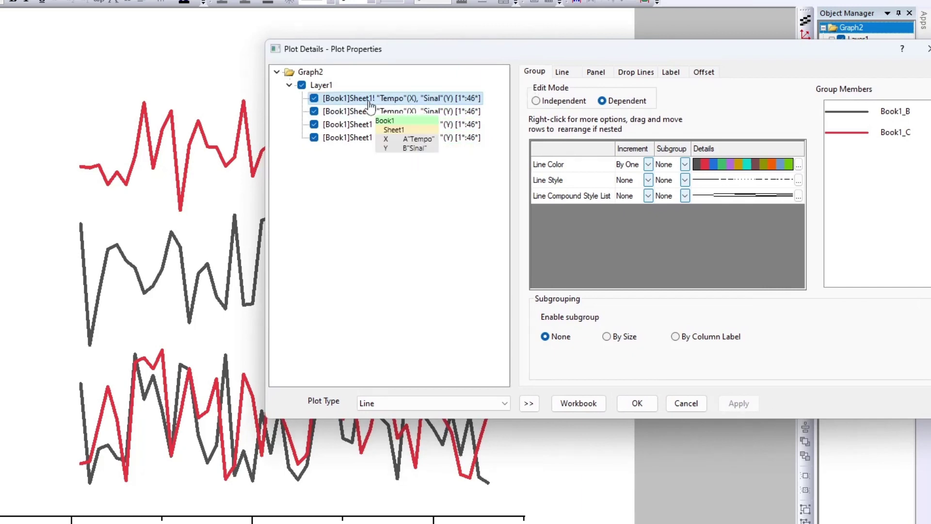
{"action": "left_click", "coordinate": [416, 113]}
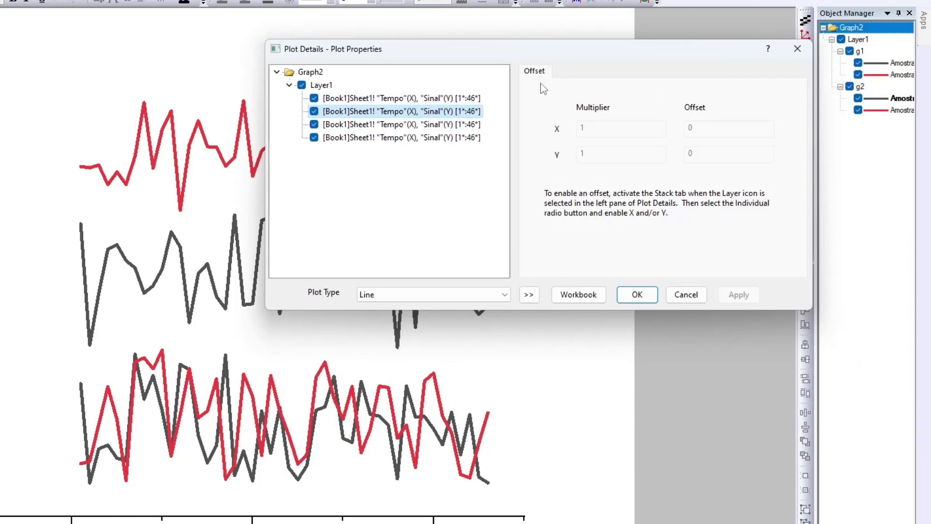
{"action": "left_click", "coordinate": [388, 127]}
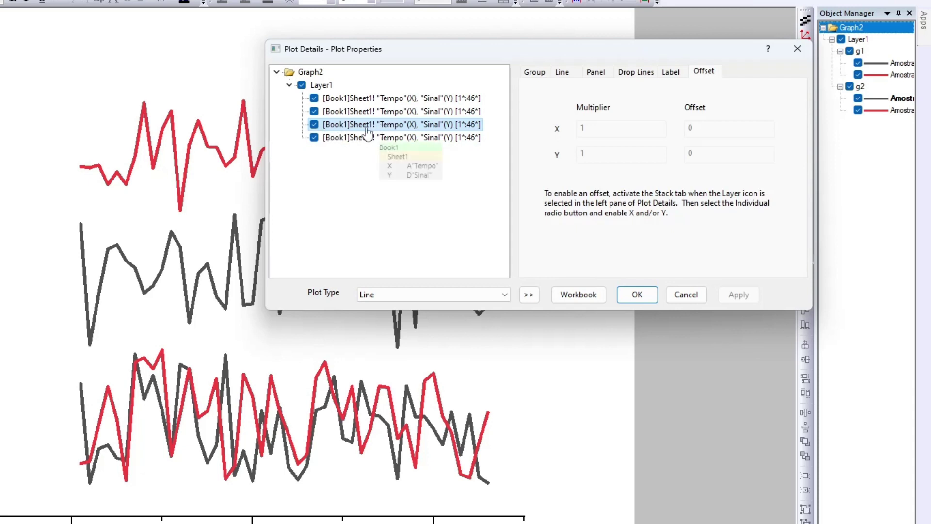
{"action": "left_click", "coordinate": [533, 73]}
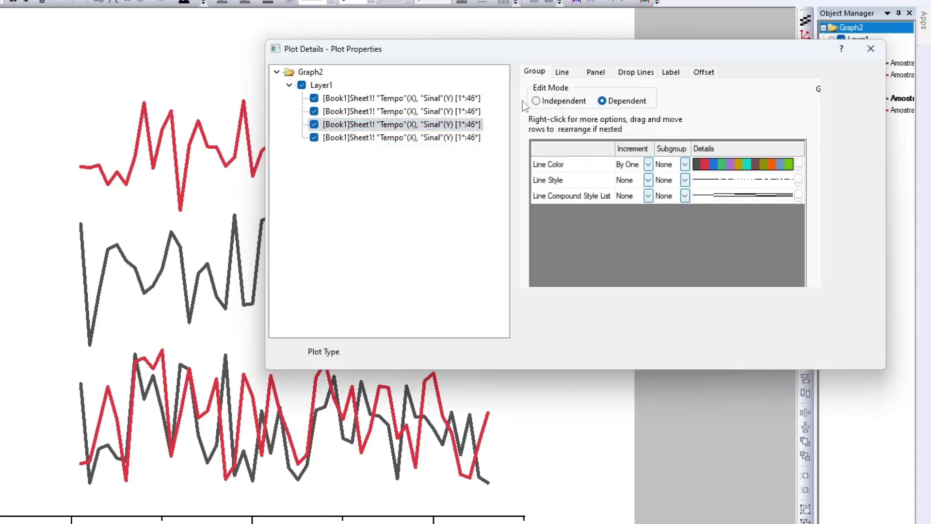
{"action": "left_click", "coordinate": [430, 138]}
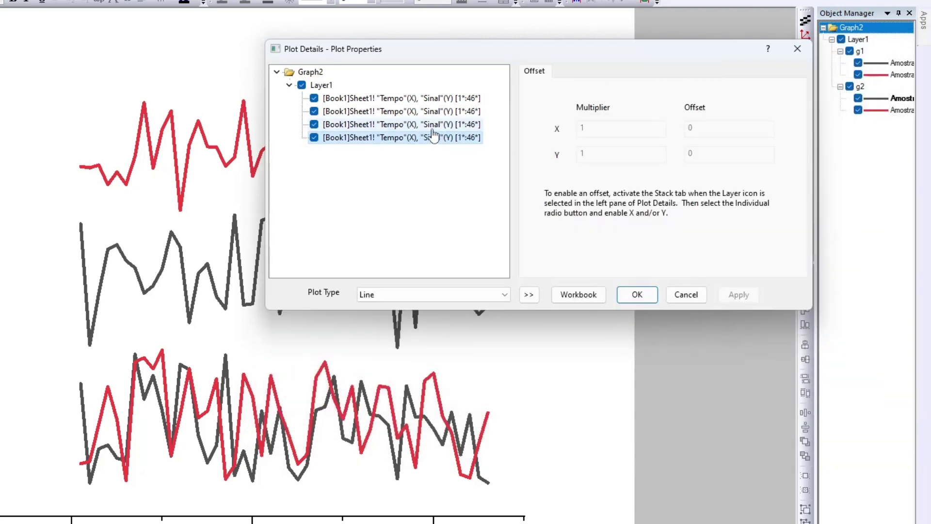
{"action": "left_click", "coordinate": [436, 101]}
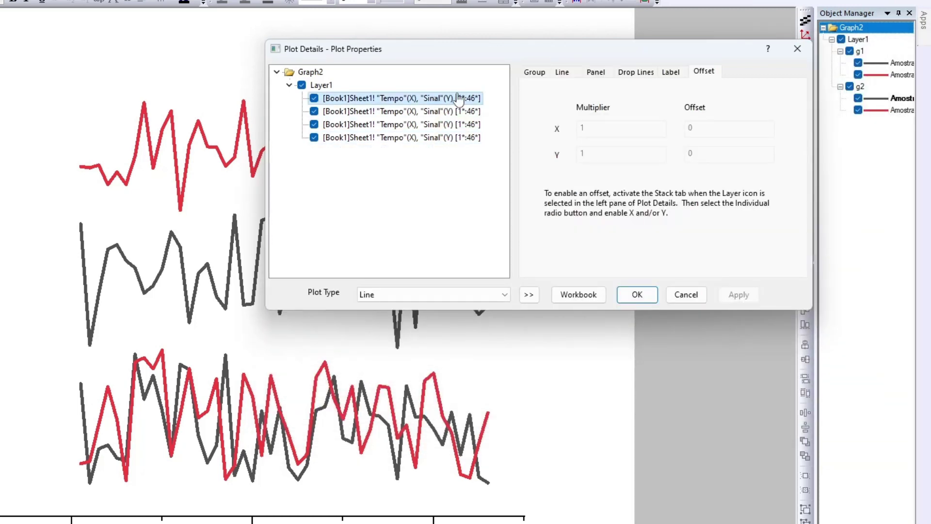
{"action": "left_click", "coordinate": [540, 73]}
{"action": "left_click_drag", "start_coordinate": [540, 54], "coordinate": [507, 33]}
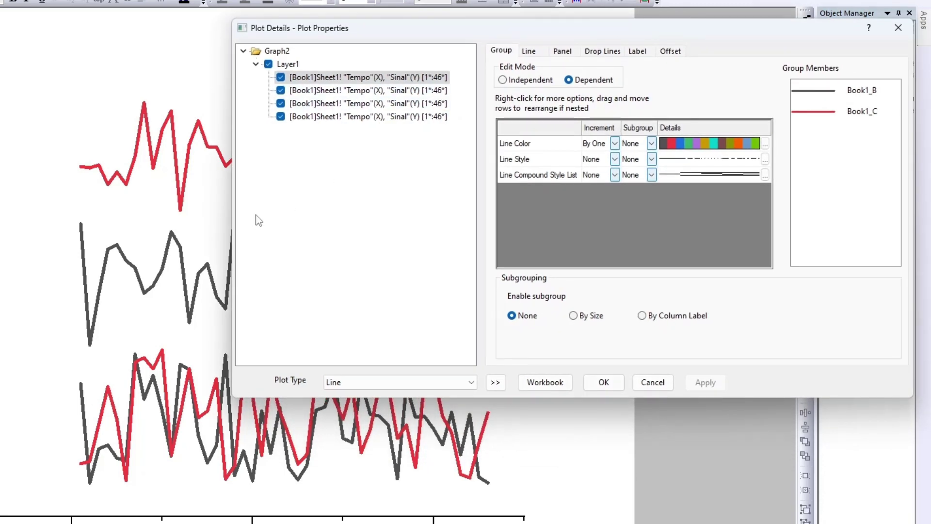
Set the line style of the Amostra 3 and Amostra 4 group to Short Dash, check its group members and close the plot details
{"action": "left_click", "coordinate": [526, 51]}
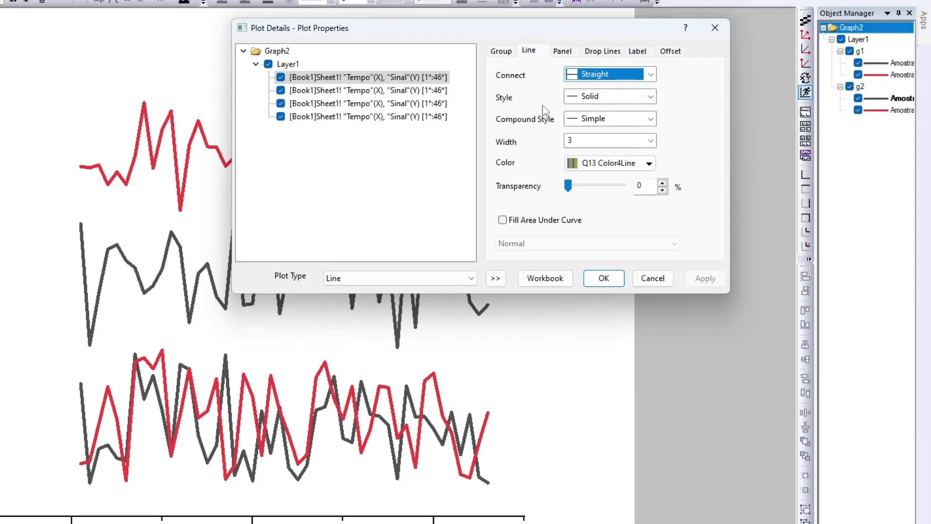
{"action": "left_click", "coordinate": [411, 106]}
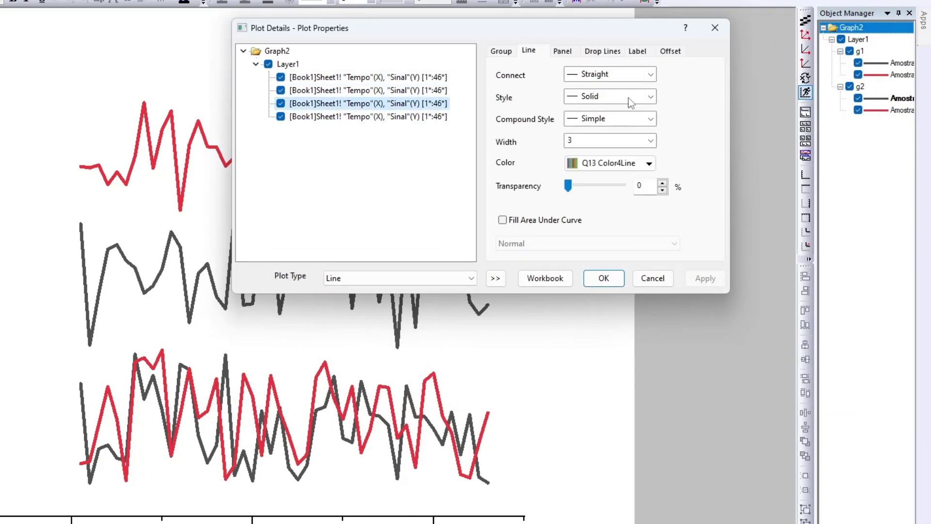
{"action": "left_click", "coordinate": [628, 97]}
{"action": "left_click", "coordinate": [614, 163]}
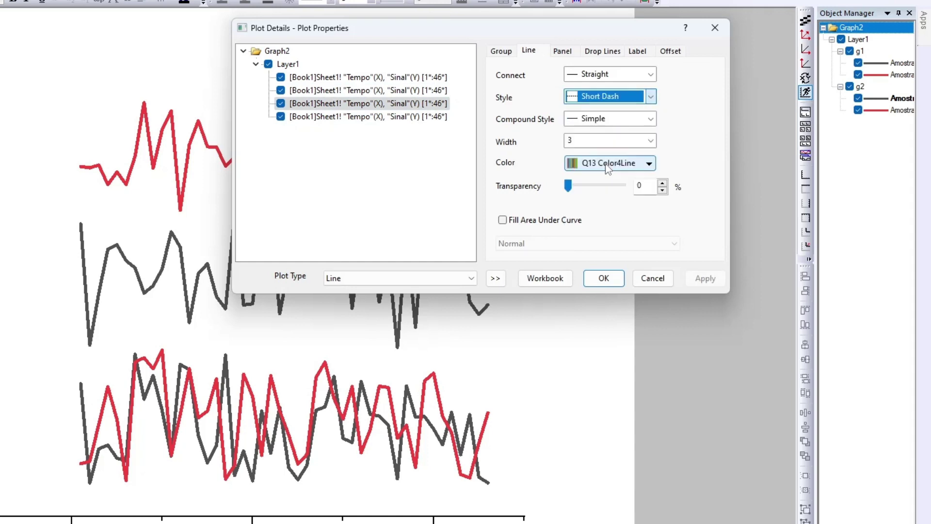
{"action": "left_click", "coordinate": [703, 280]}
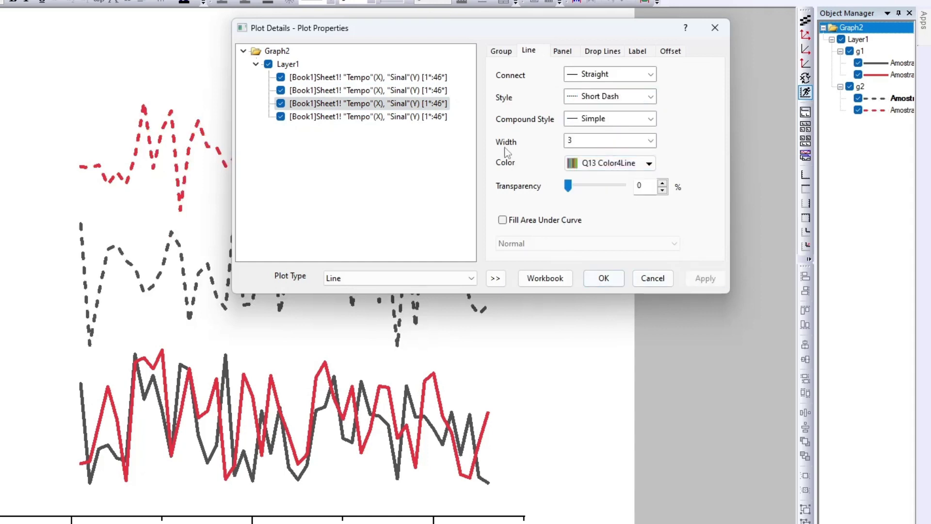
{"action": "left_click_drag", "start_coordinate": [472, 28], "coordinate": [536, 26]}
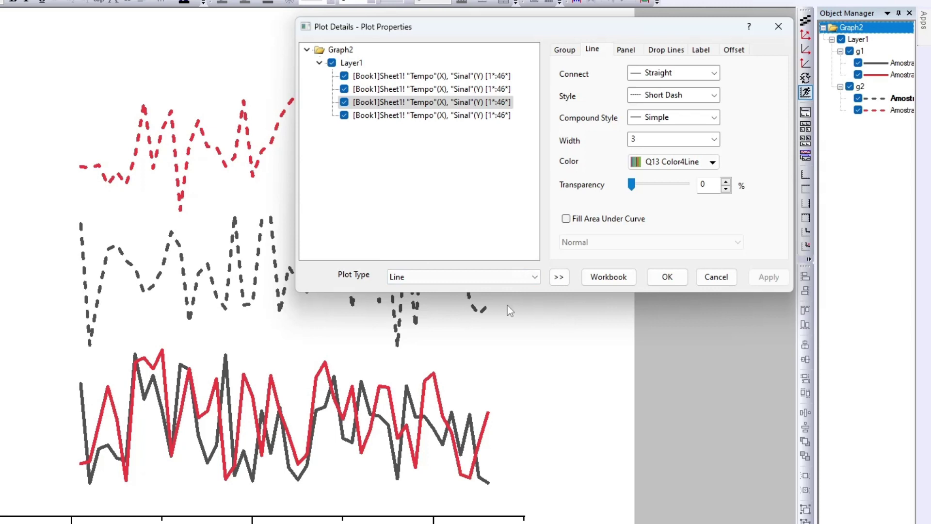
{"action": "left_click", "coordinate": [569, 51]}
{"action": "left_click_drag", "start_coordinate": [629, 27], "coordinate": [460, 31]}
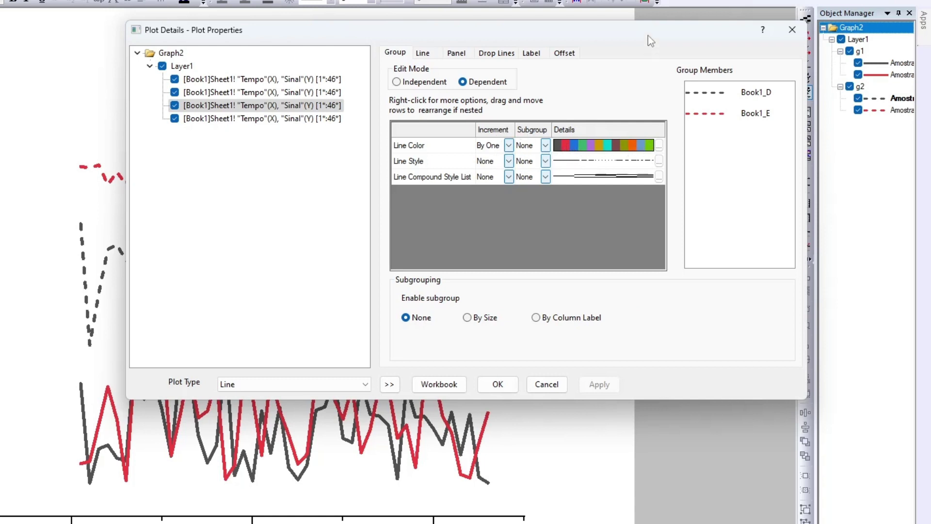
{"action": "left_click_drag", "start_coordinate": [648, 36], "coordinate": [719, 22]}
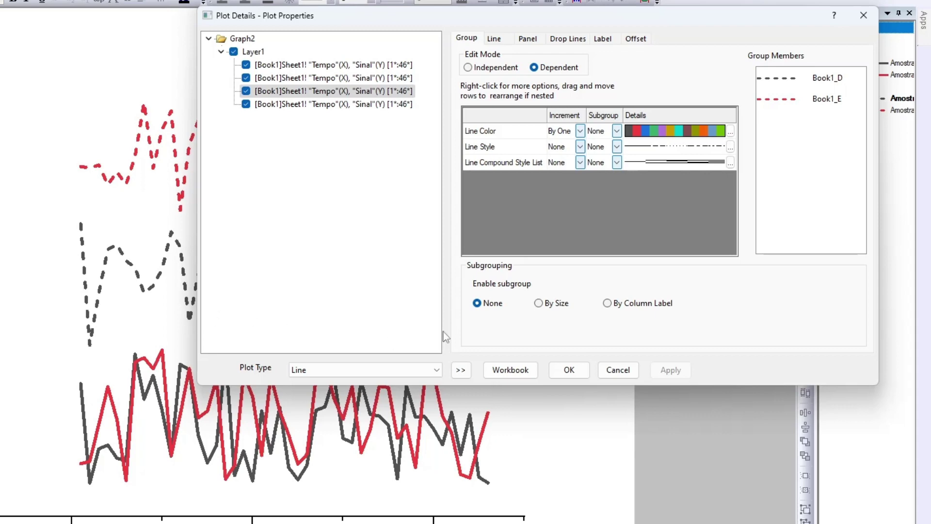
{"action": "left_click", "coordinate": [569, 370]}
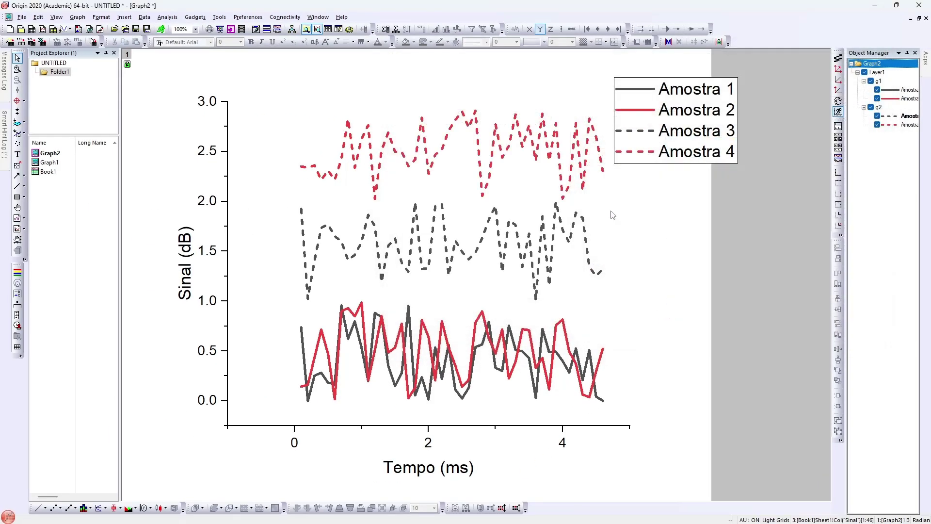